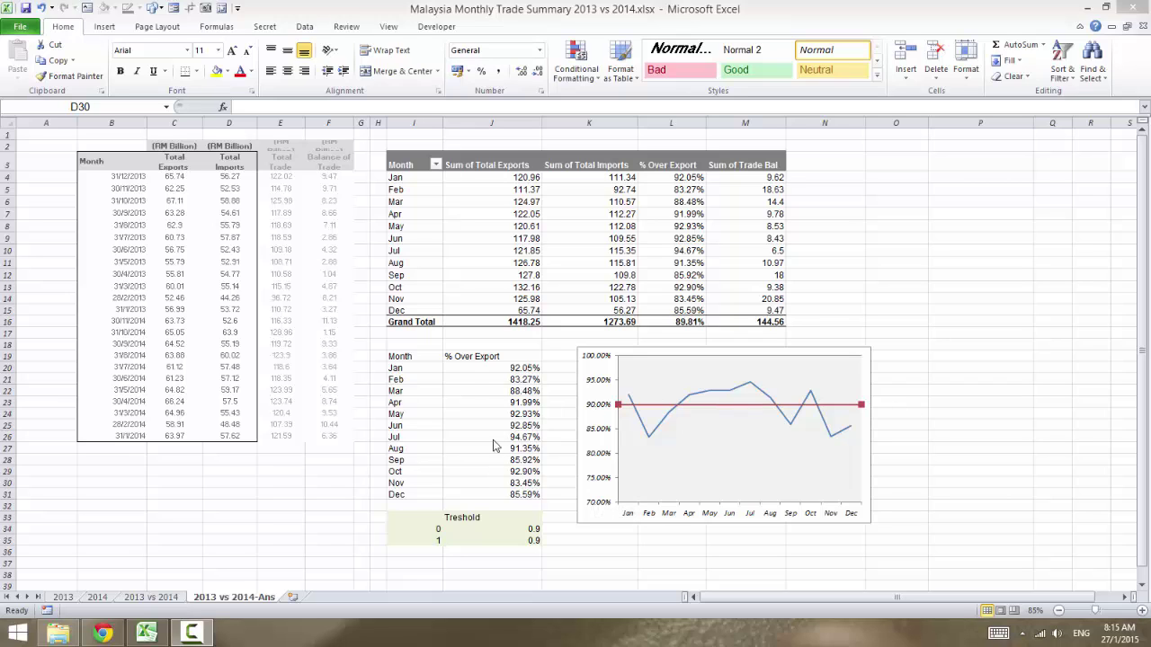
Step: Replace the old example chart with a 2-D line chart of I19:J31, placed beside the table
{"action": "left_click", "coordinate": [468, 368]}
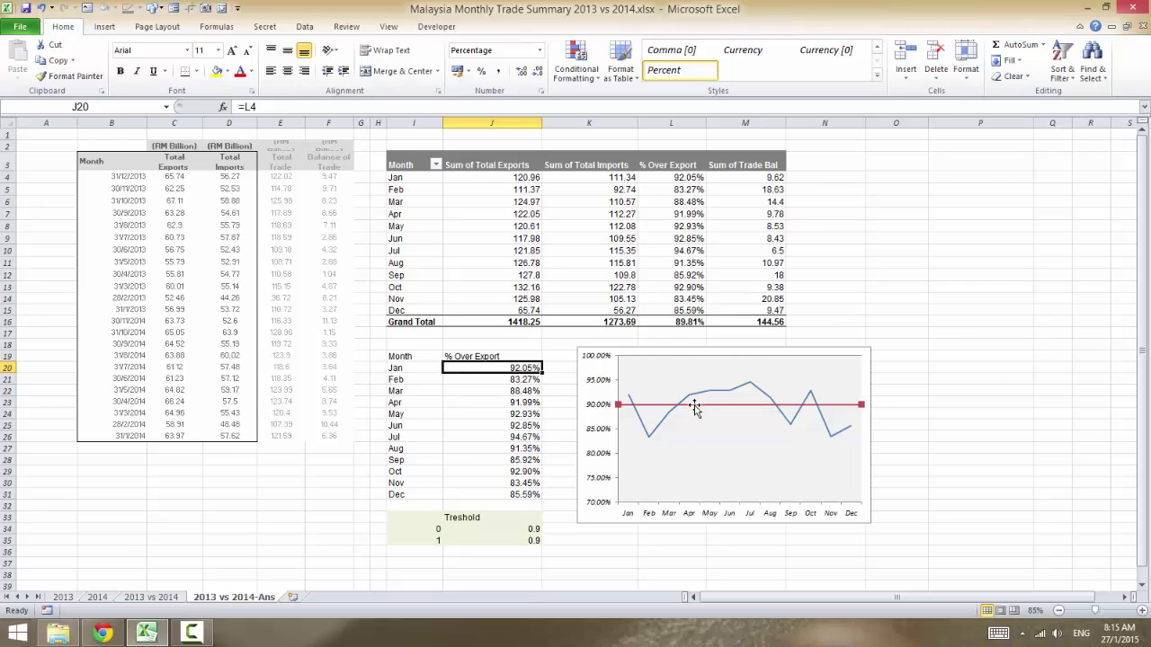
{"action": "left_click", "coordinate": [584, 361]}
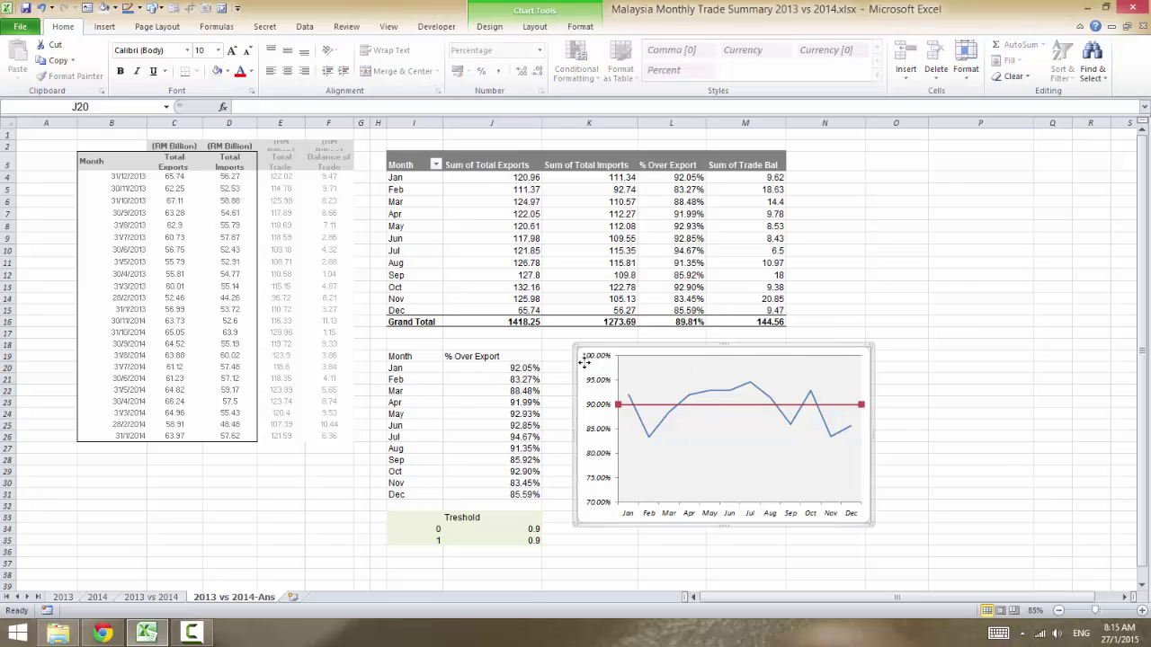
{"action": "key", "text": "Delete"}
{"action": "left_click_drag", "start_coordinate": [400, 358], "coordinate": [533, 489]}
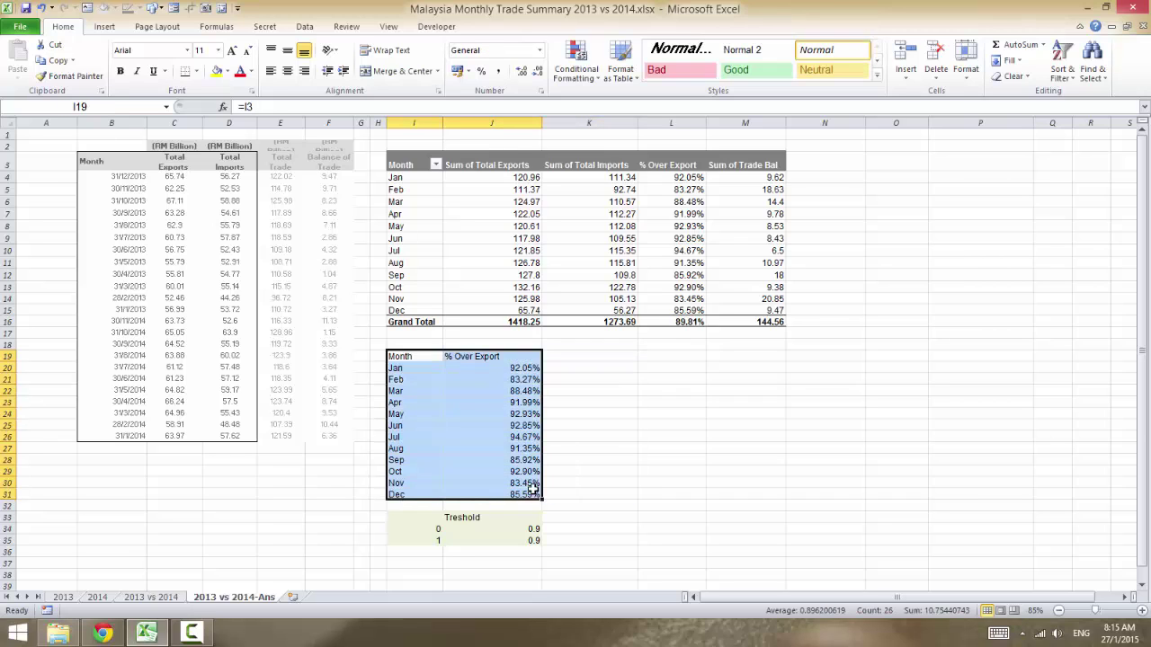
{"action": "left_click", "coordinate": [105, 28]}
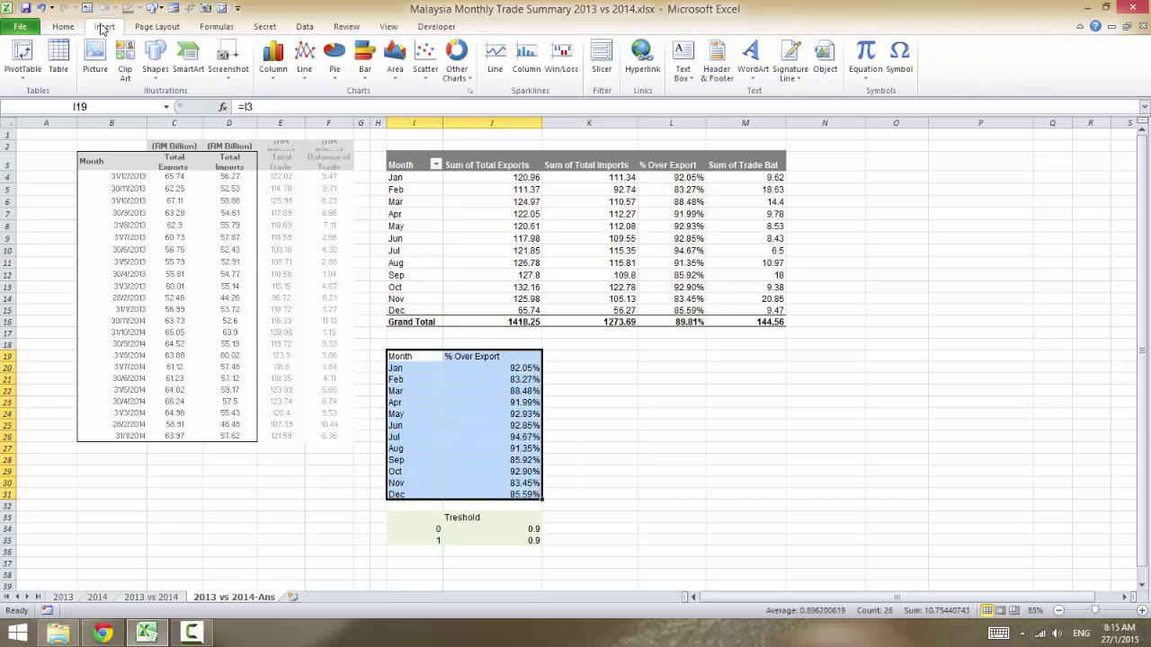
{"action": "left_click", "coordinate": [304, 61]}
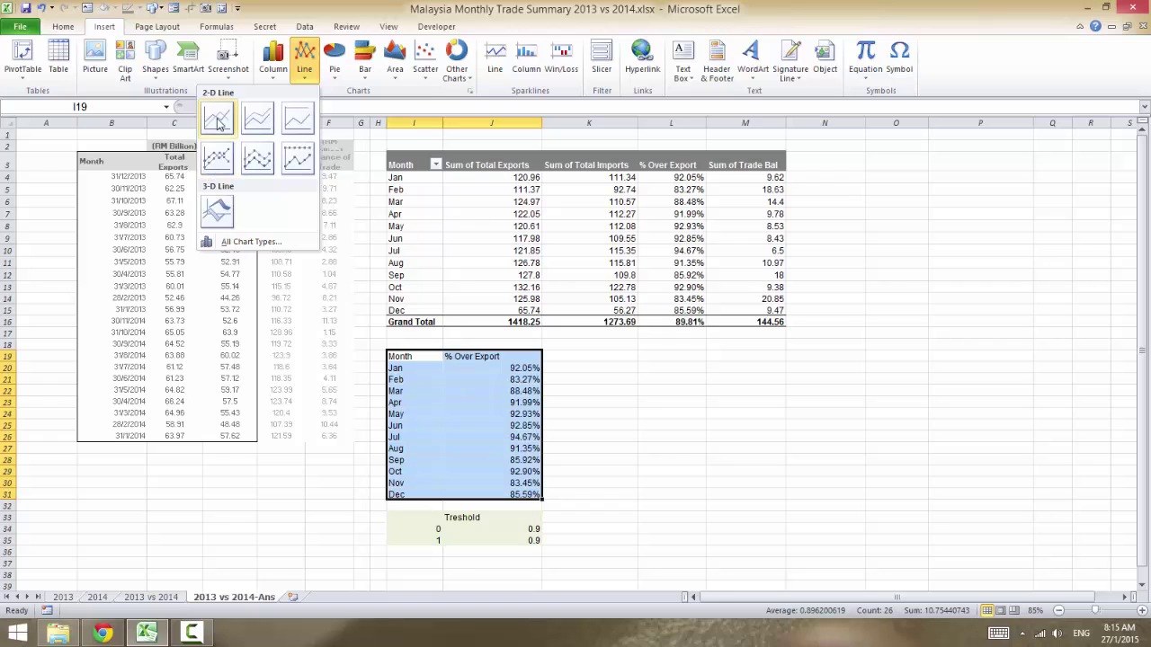
{"action": "left_click", "coordinate": [216, 124]}
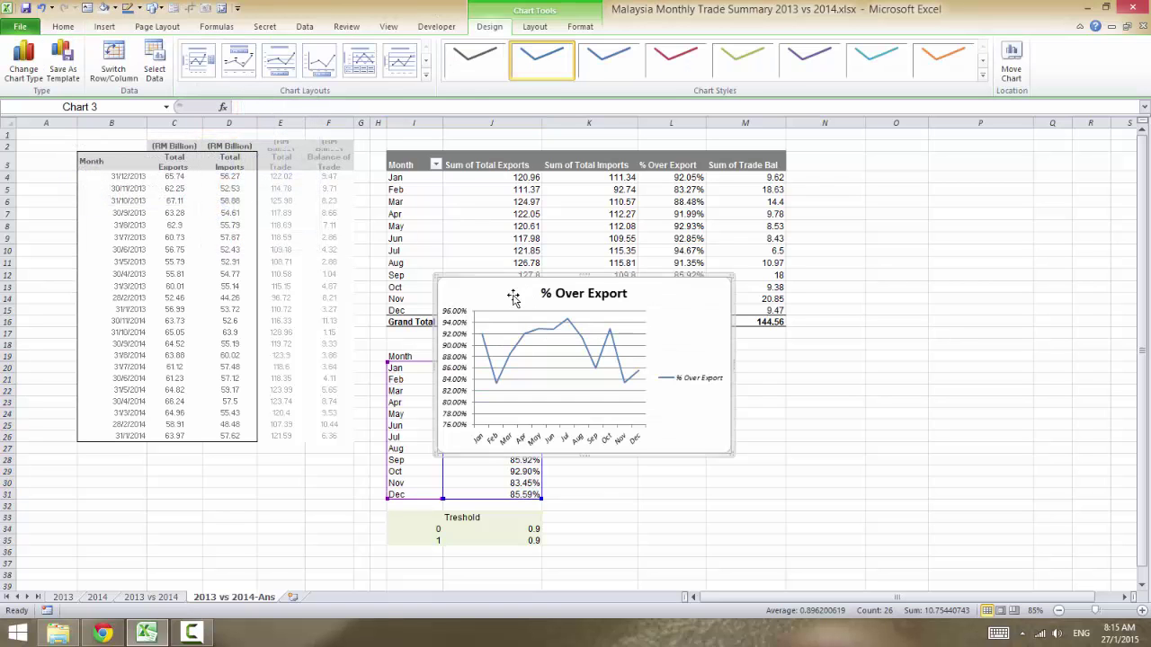
{"action": "left_click_drag", "start_coordinate": [511, 294], "coordinate": [630, 358]}
Step: Remove the legend and horizontal gridlines and fill the plot area light grey
{"action": "left_click", "coordinate": [815, 448]}
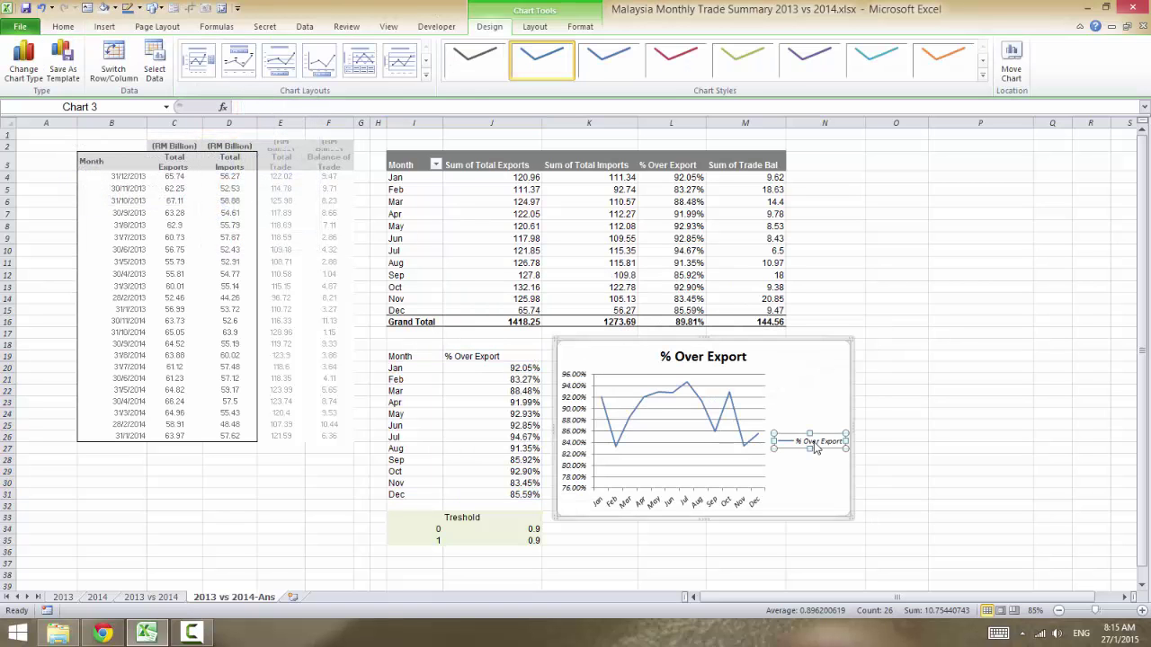
{"action": "key", "text": "Delete"}
{"action": "left_click", "coordinate": [685, 387]}
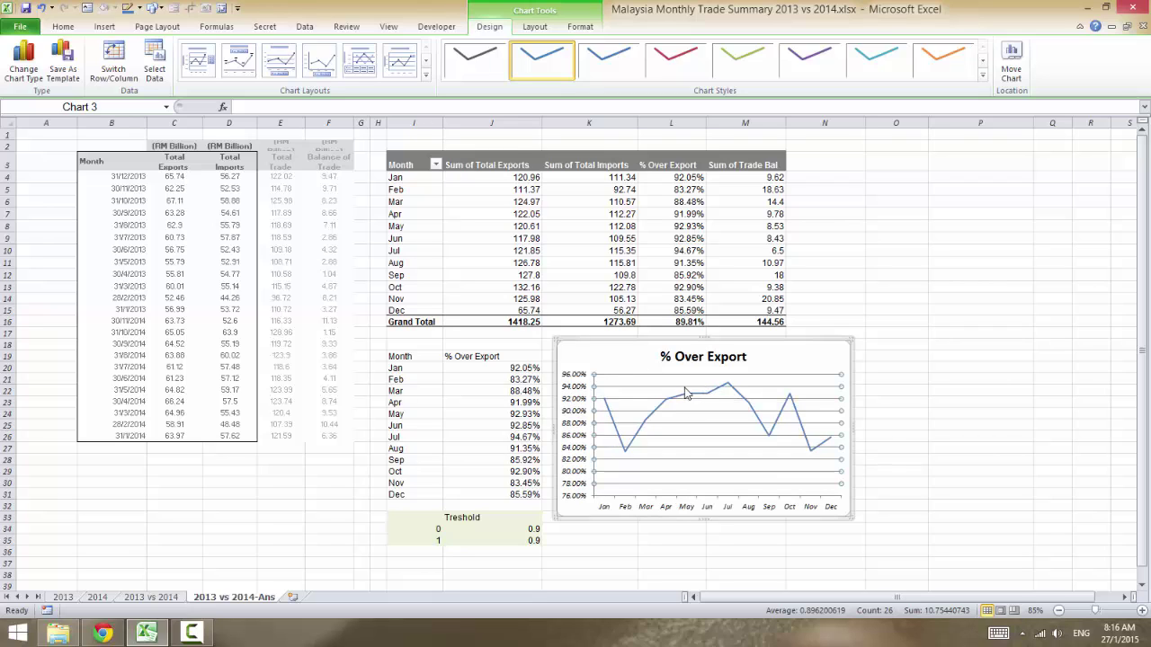
{"action": "key", "text": "Delete"}
{"action": "left_click", "coordinate": [651, 382]}
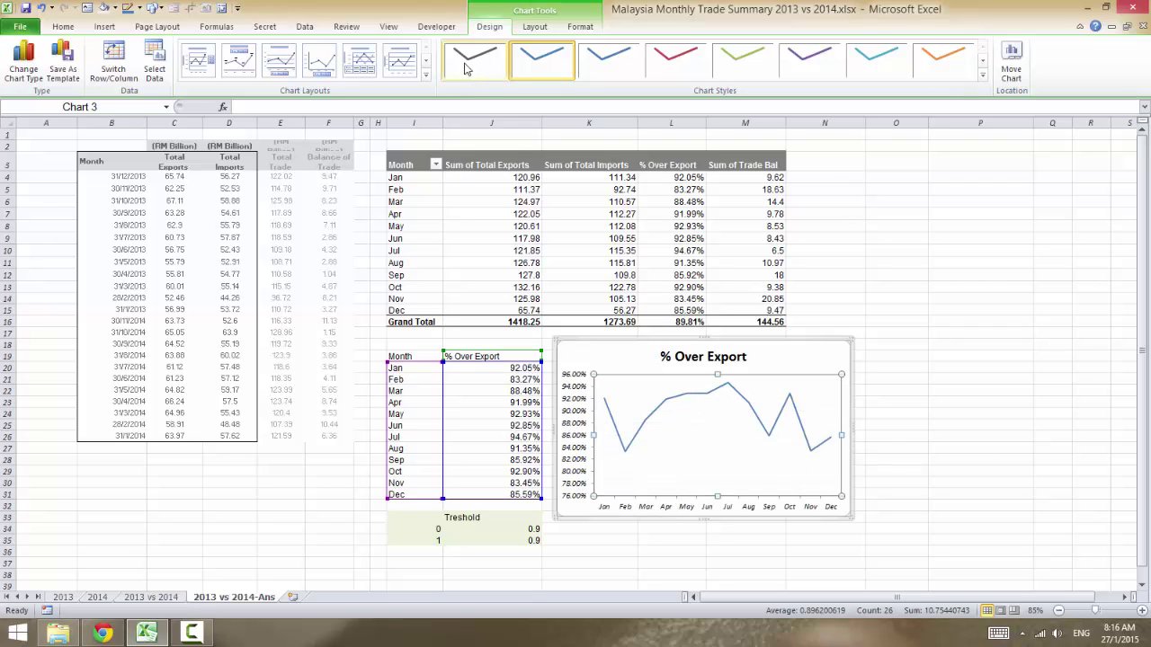
{"action": "left_click", "coordinate": [572, 32]}
{"action": "left_click", "coordinate": [423, 45]}
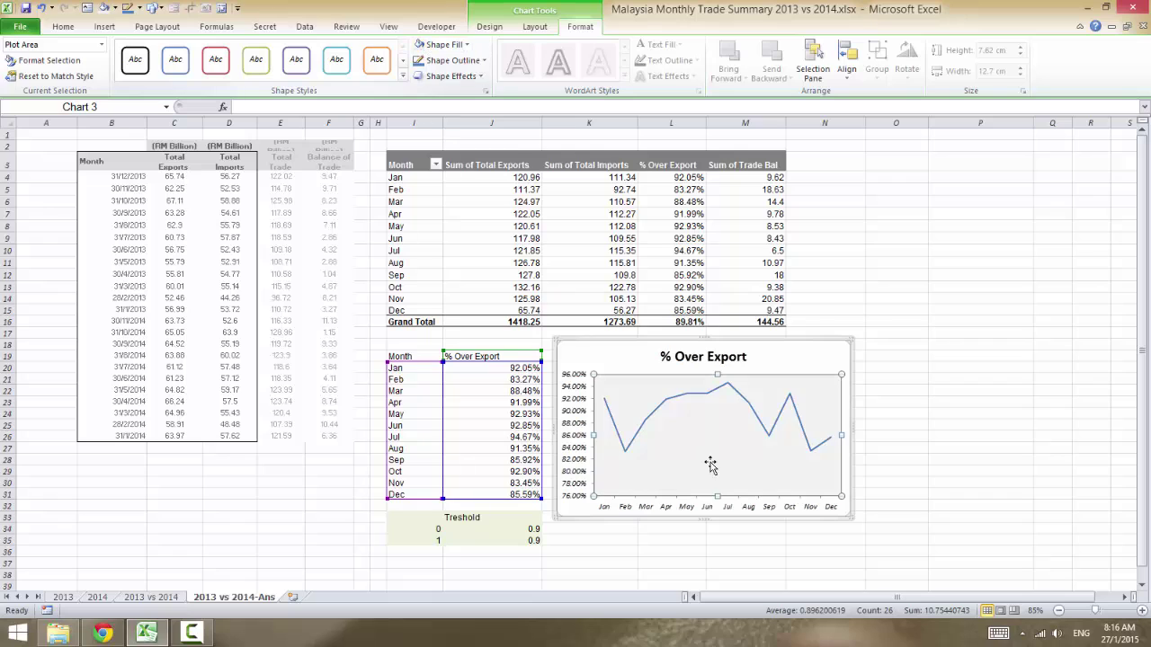
{"action": "left_click", "coordinate": [914, 472]}
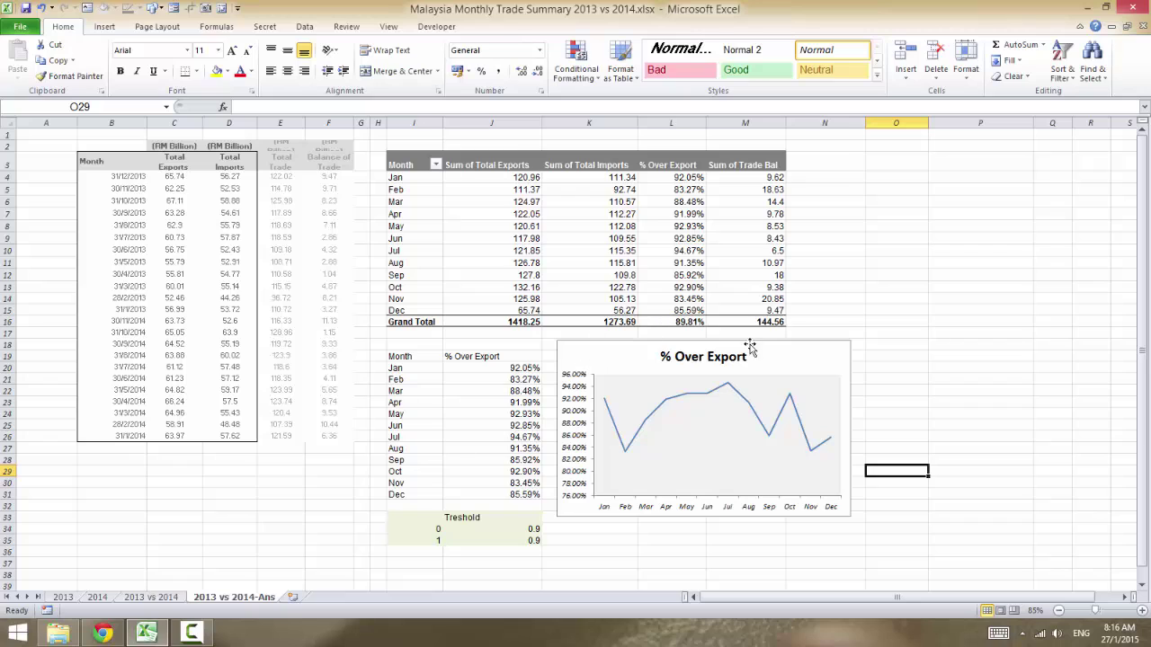
Step: Insert a Scatter with Smooth Lines chart from the Treshold table I33:J35
{"action": "mouse_move", "coordinate": [648, 426]}
{"action": "left_click_drag", "start_coordinate": [402, 516], "coordinate": [534, 540]}
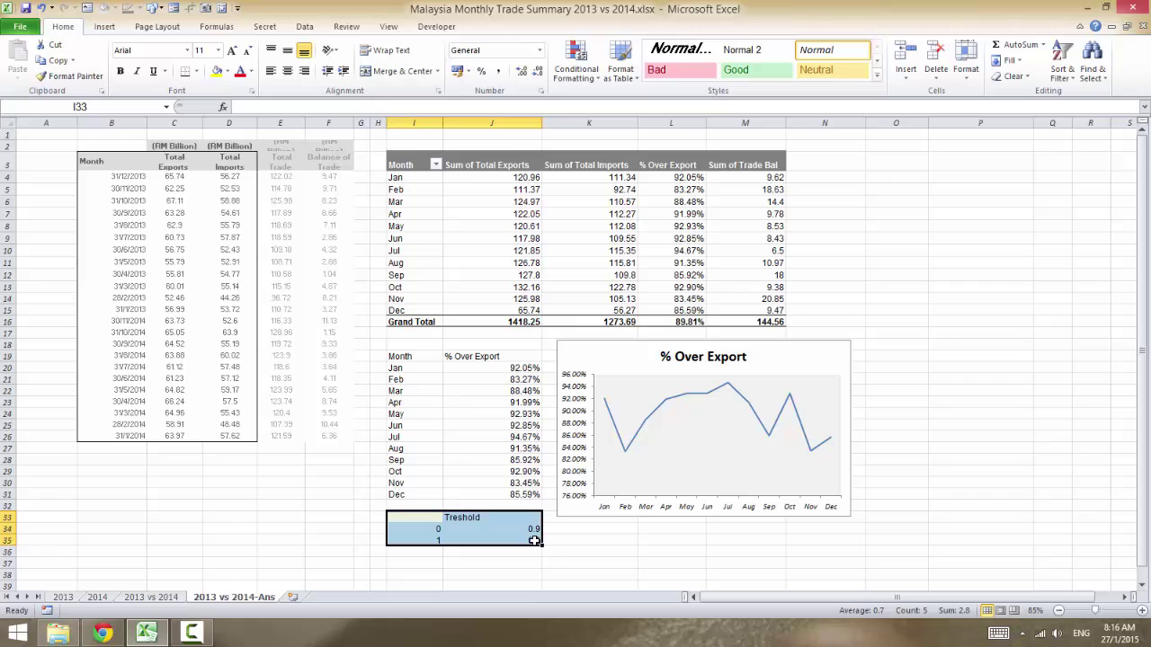
{"action": "left_click_drag", "start_coordinate": [410, 513], "coordinate": [514, 538]}
{"action": "left_click", "coordinate": [104, 26]}
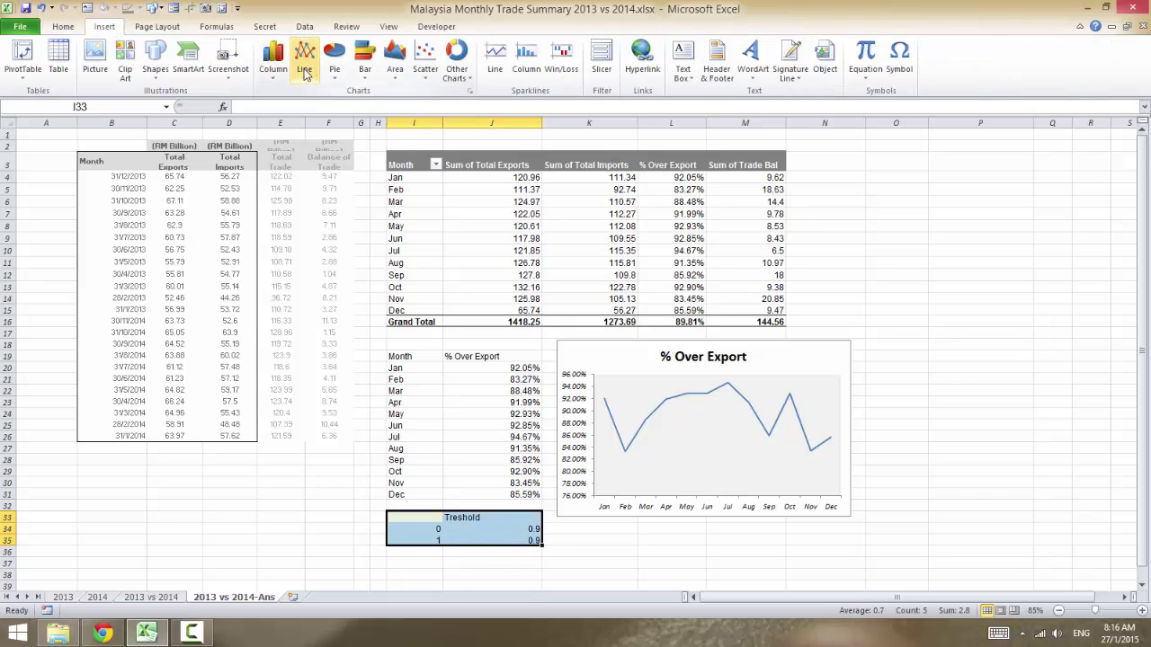
{"action": "left_click", "coordinate": [427, 74]}
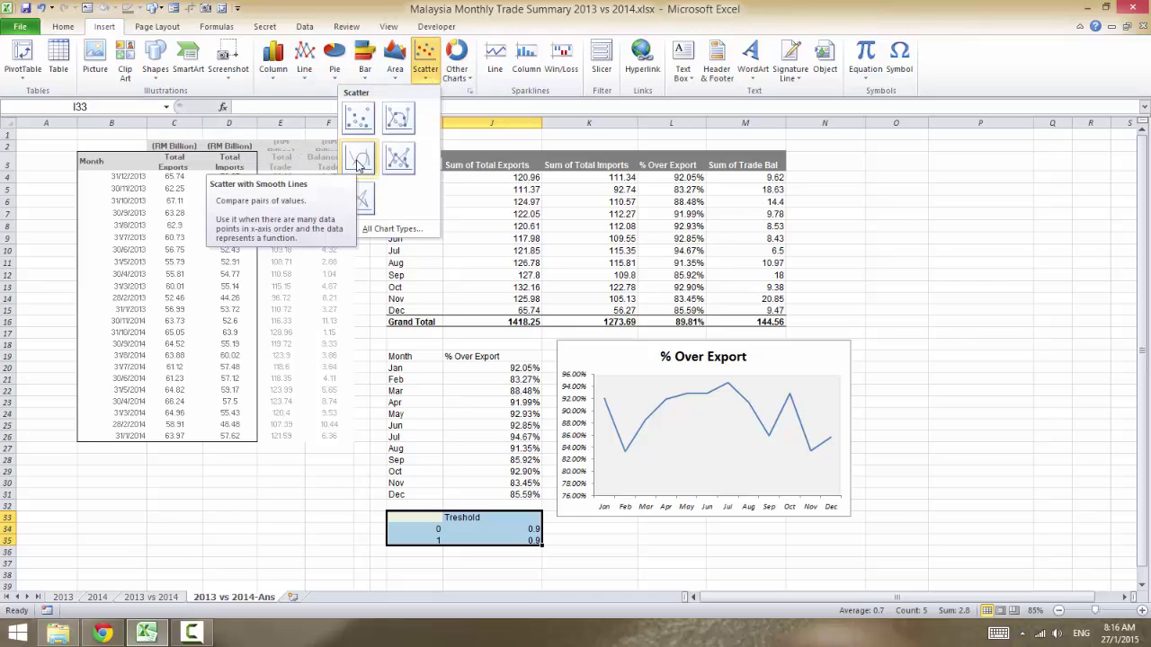
{"action": "left_click", "coordinate": [358, 163]}
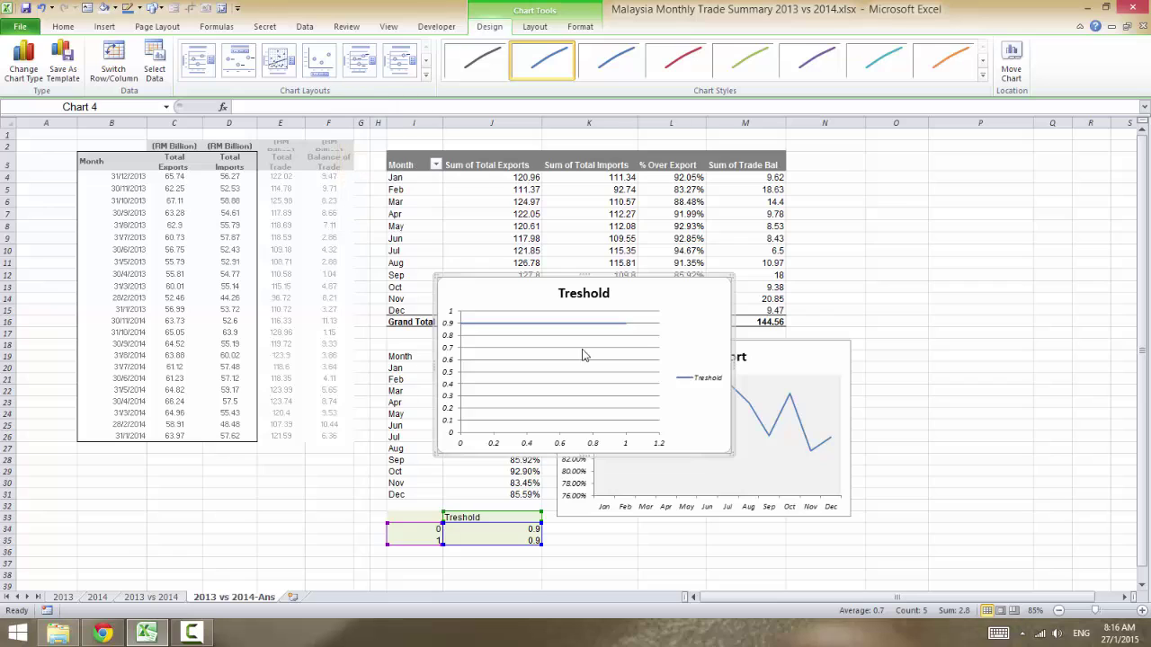
Step: Move the Treshold scatter chart around the sheet, then delete it
{"action": "left_click_drag", "start_coordinate": [682, 296], "coordinate": [1054, 168]}
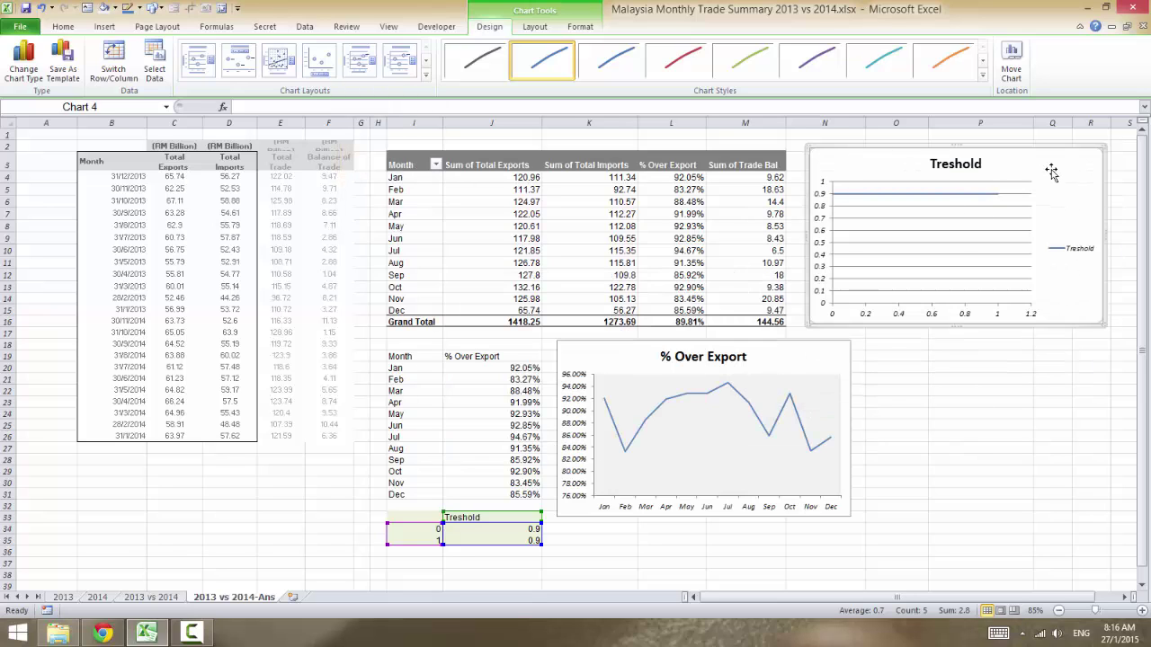
{"action": "mouse_move", "coordinate": [793, 353]}
{"action": "left_mouse_down"}
{"action": "mouse_move", "coordinate": [784, 364]}
{"action": "mouse_move", "coordinate": [806, 362]}
{"action": "mouse_move", "coordinate": [629, 411]}
{"action": "mouse_move", "coordinate": [610, 405]}
{"action": "mouse_move", "coordinate": [871, 405]}
{"action": "mouse_move", "coordinate": [805, 361]}
{"action": "left_mouse_up"}
{"action": "mouse_move", "coordinate": [1051, 160]}
{"action": "left_mouse_down"}
{"action": "mouse_move", "coordinate": [1018, 163]}
{"action": "mouse_move", "coordinate": [1051, 161]}
{"action": "left_mouse_up"}
{"action": "mouse_move", "coordinate": [602, 398]}
{"action": "left_mouse_down"}
{"action": "mouse_move", "coordinate": [675, 406]}
{"action": "mouse_move", "coordinate": [603, 398]}
{"action": "left_mouse_up"}
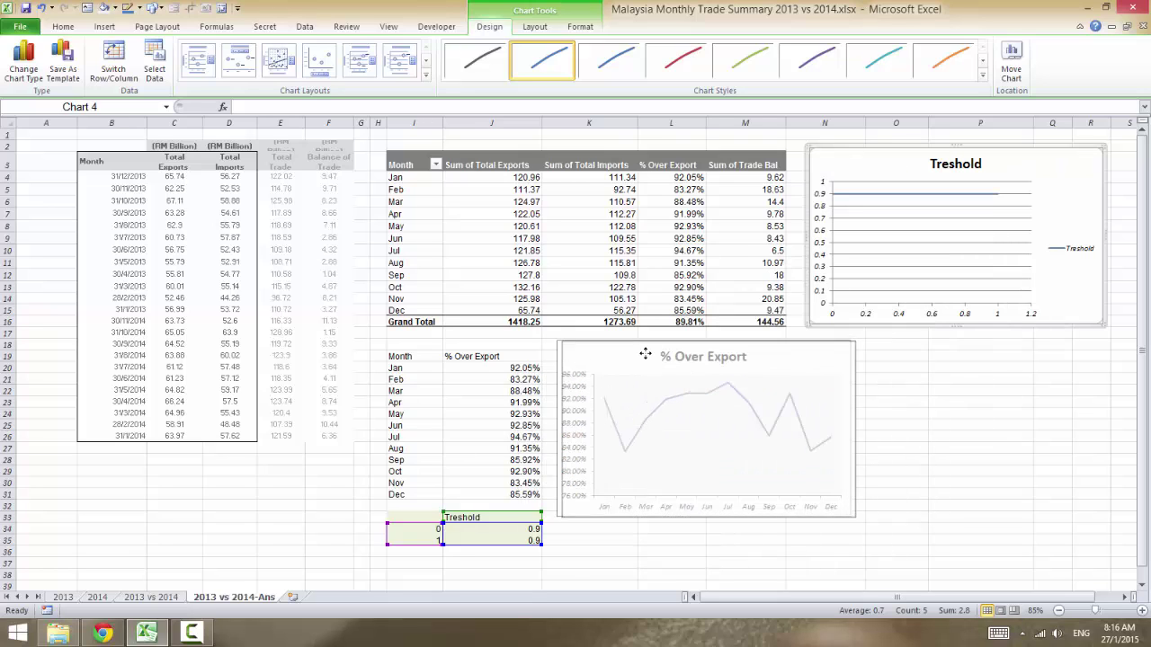
{"action": "right_click", "coordinate": [614, 359]}
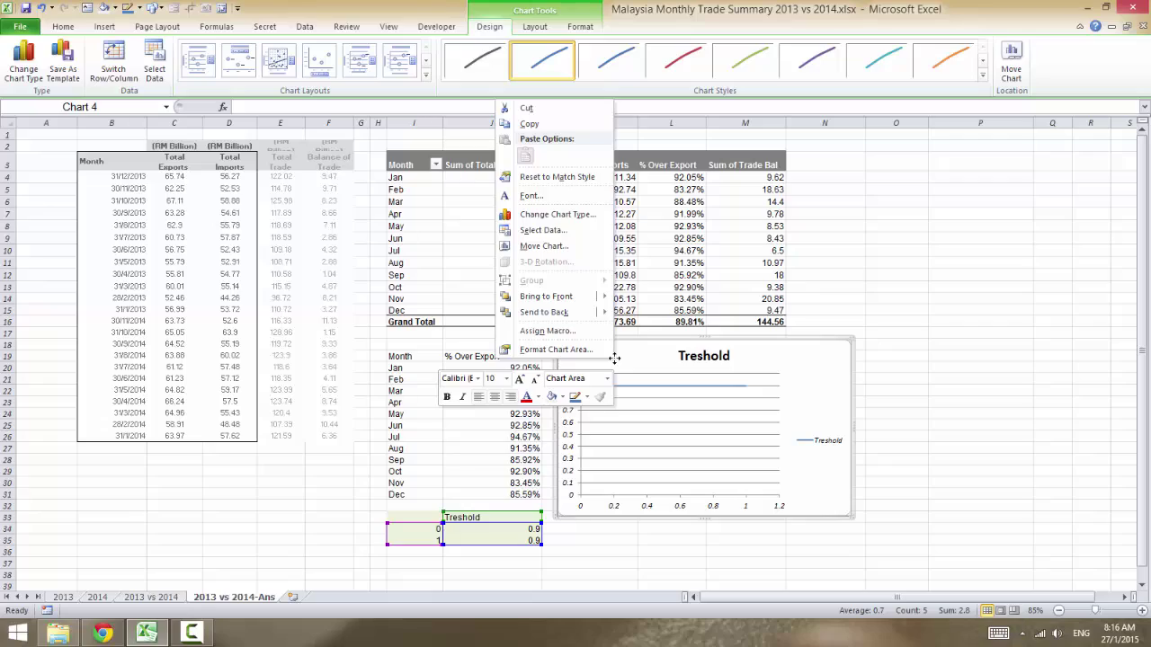
{"action": "left_click_drag", "start_coordinate": [632, 360], "coordinate": [843, 175]}
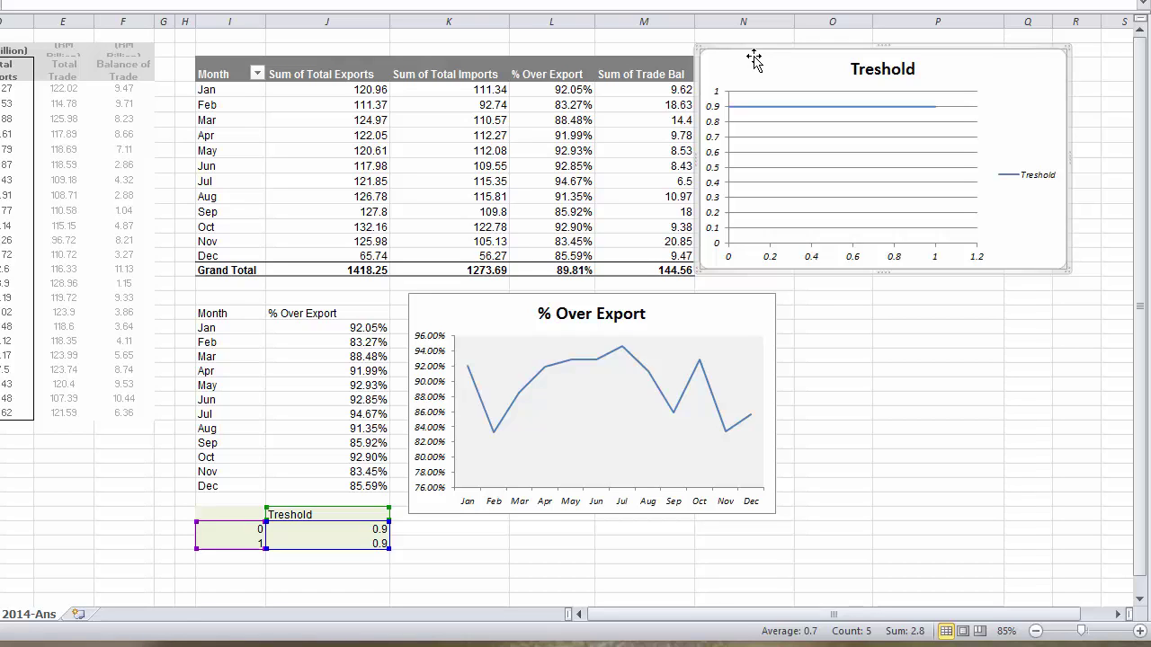
{"action": "key", "text": "Delete"}
Step: Copy the Treshold table with its 0.9 values and select the % Over Export chart
{"action": "left_click", "coordinate": [223, 510]}
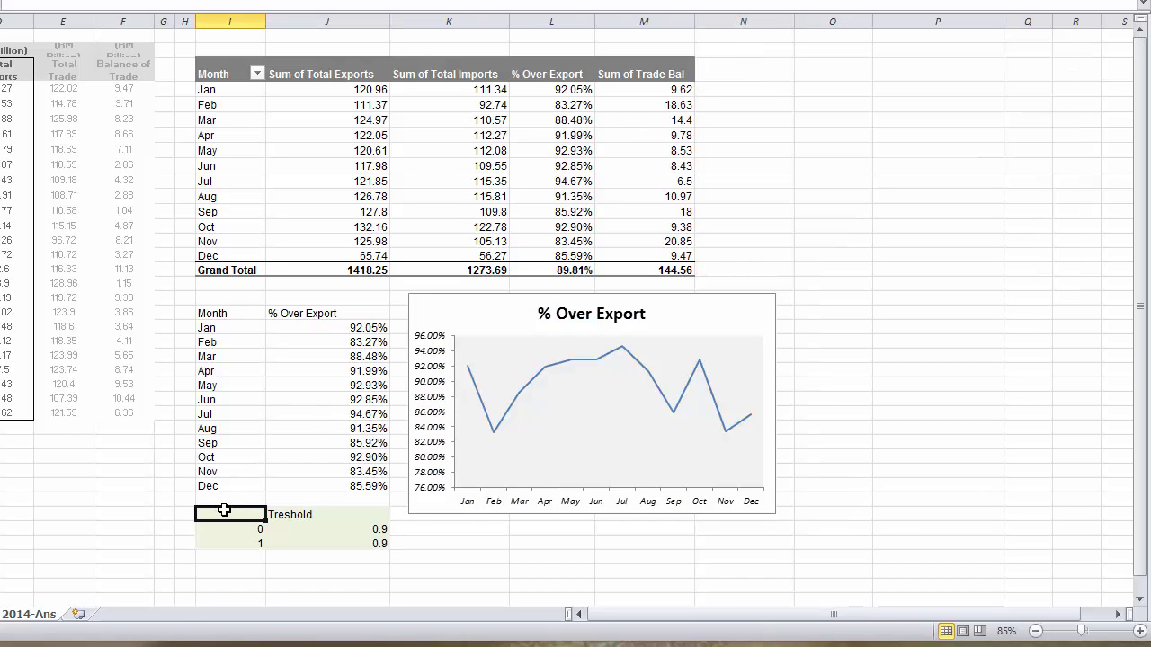
{"action": "left_click_drag", "start_coordinate": [224, 510], "coordinate": [380, 539]}
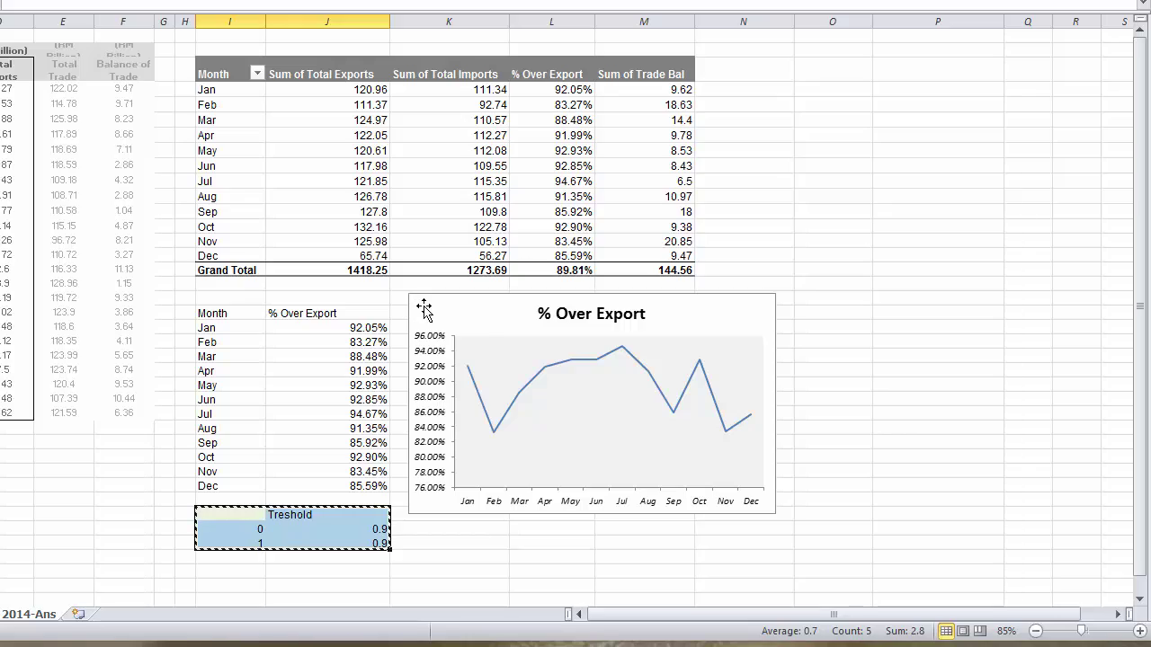
{"action": "left_click", "coordinate": [455, 308]}
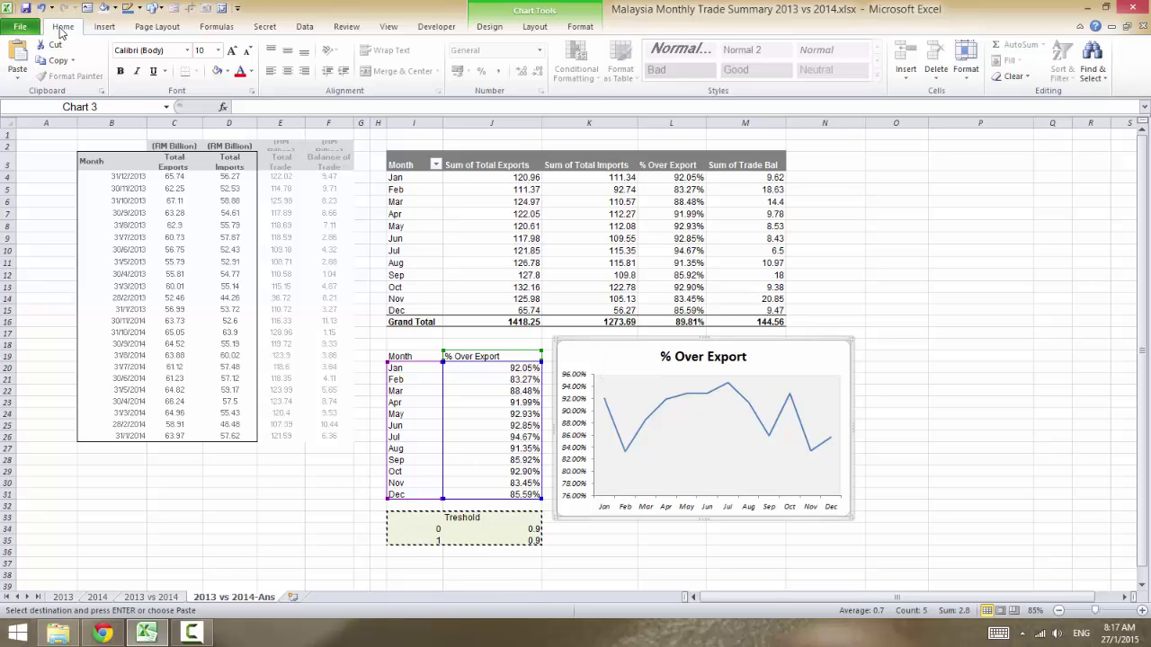
Step: Paste Special the Treshold cells into the chart as a new series, with series names from the first row
{"action": "left_click", "coordinate": [19, 84]}
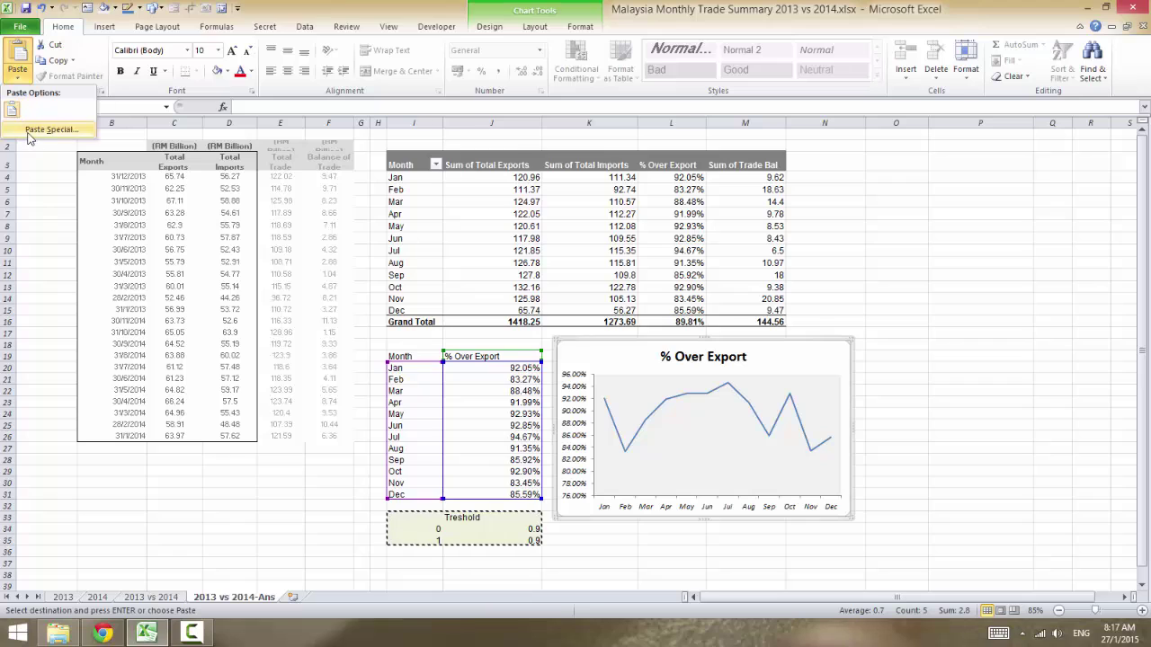
{"action": "left_click", "coordinate": [31, 137]}
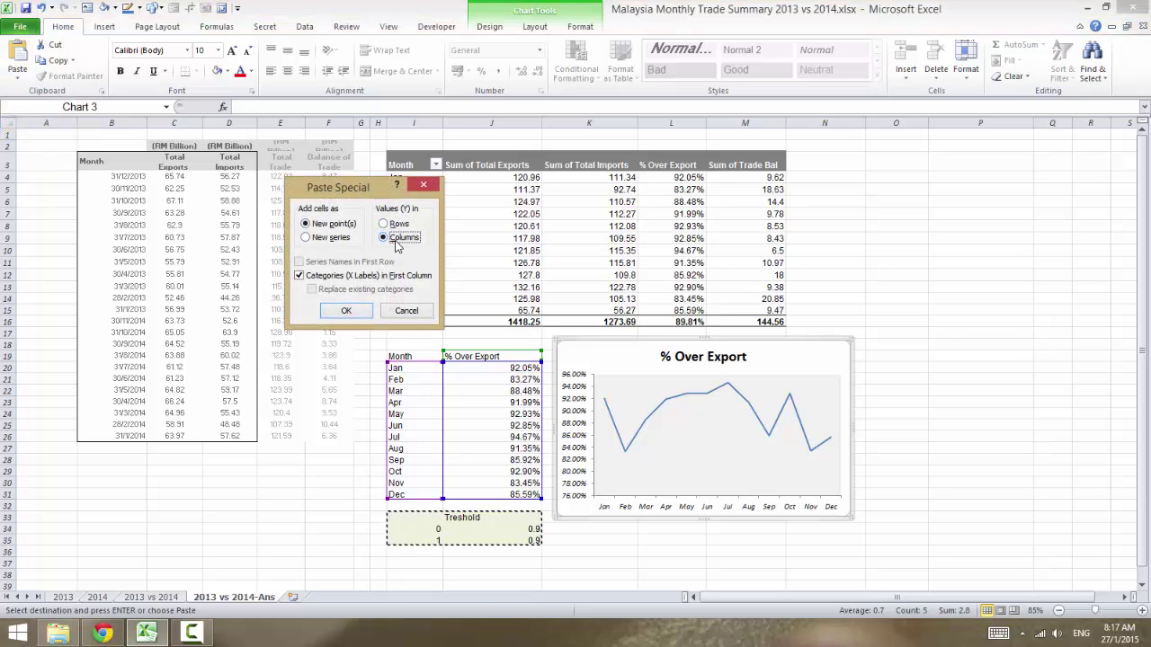
{"action": "left_click", "coordinate": [320, 239]}
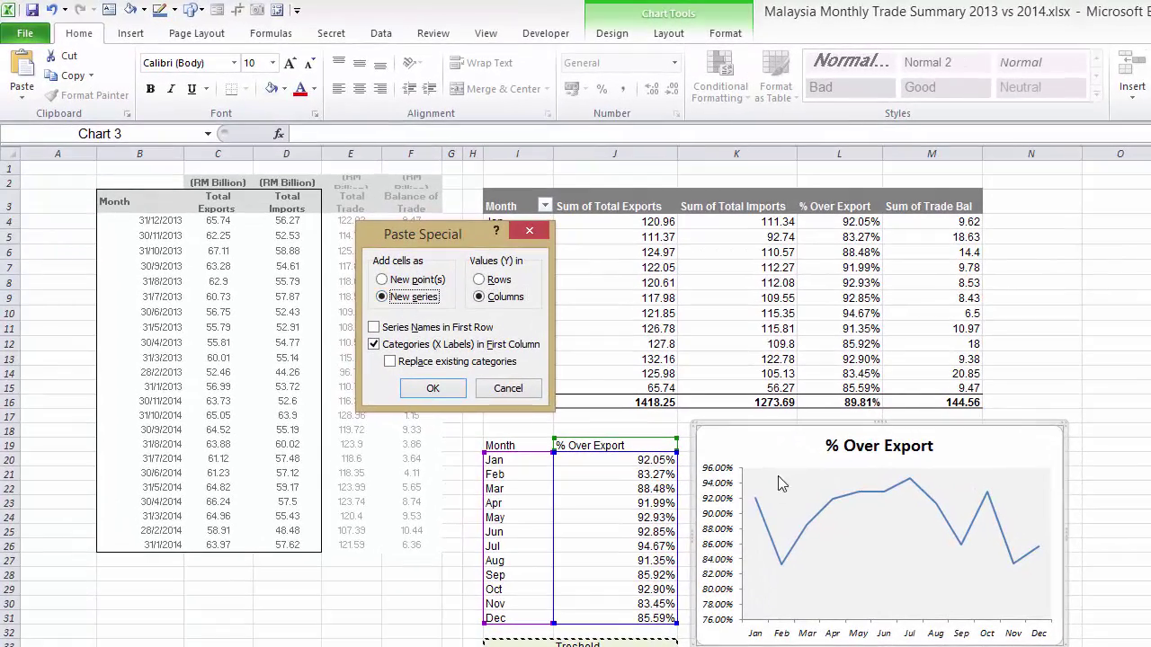
{"action": "left_click", "coordinate": [385, 330]}
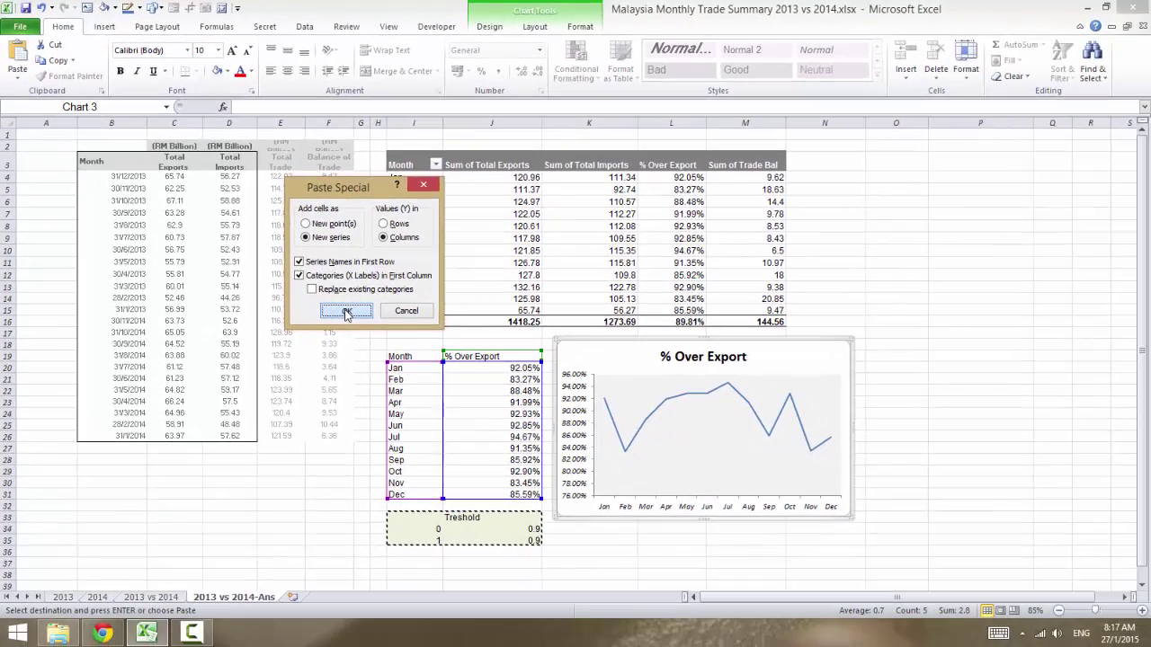
{"action": "left_click", "coordinate": [433, 390]}
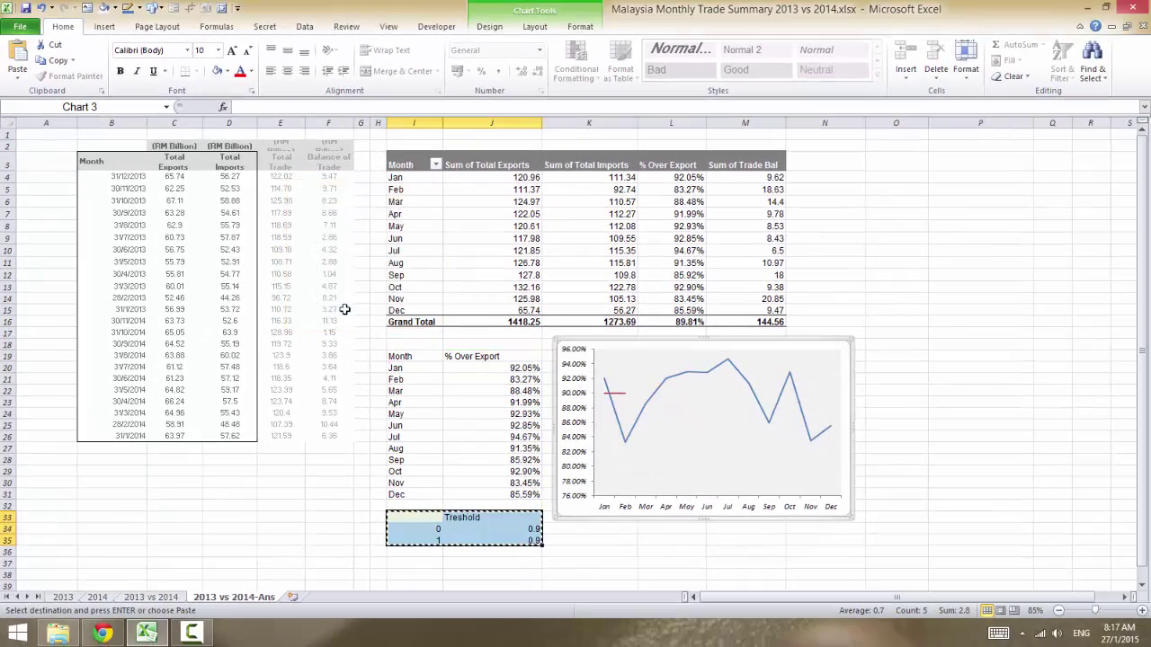
Step: Select Series "Treshold" from the Chart Elements list under Chart Tools Format
{"action": "left_click", "coordinate": [615, 397]}
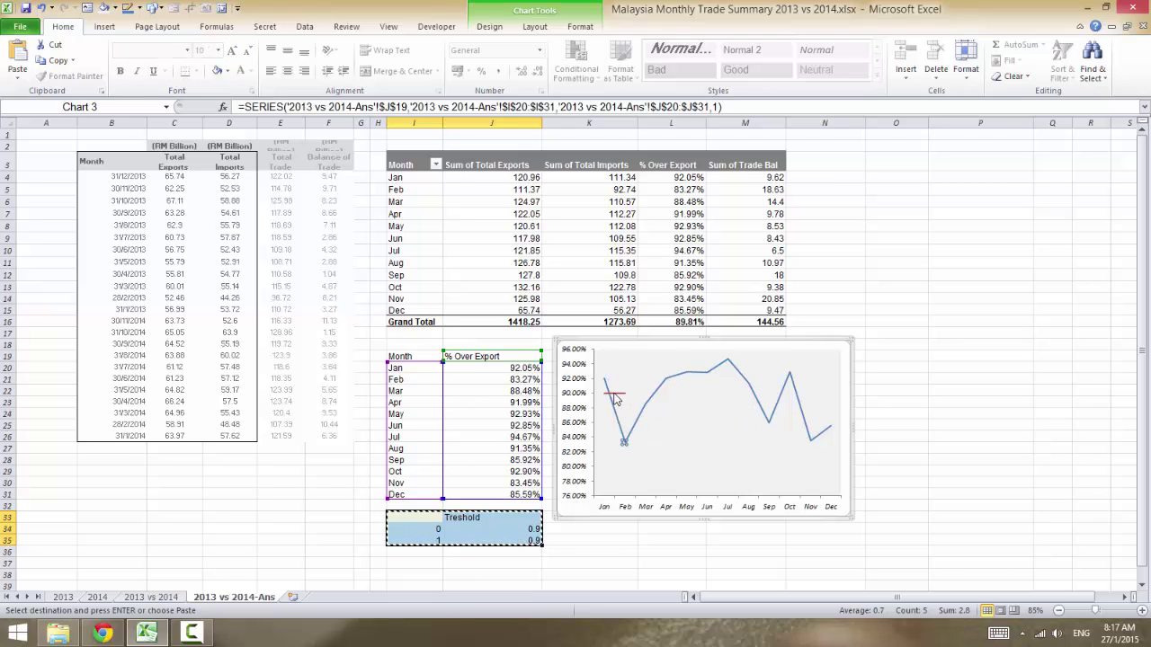
{"action": "left_click", "coordinate": [616, 393]}
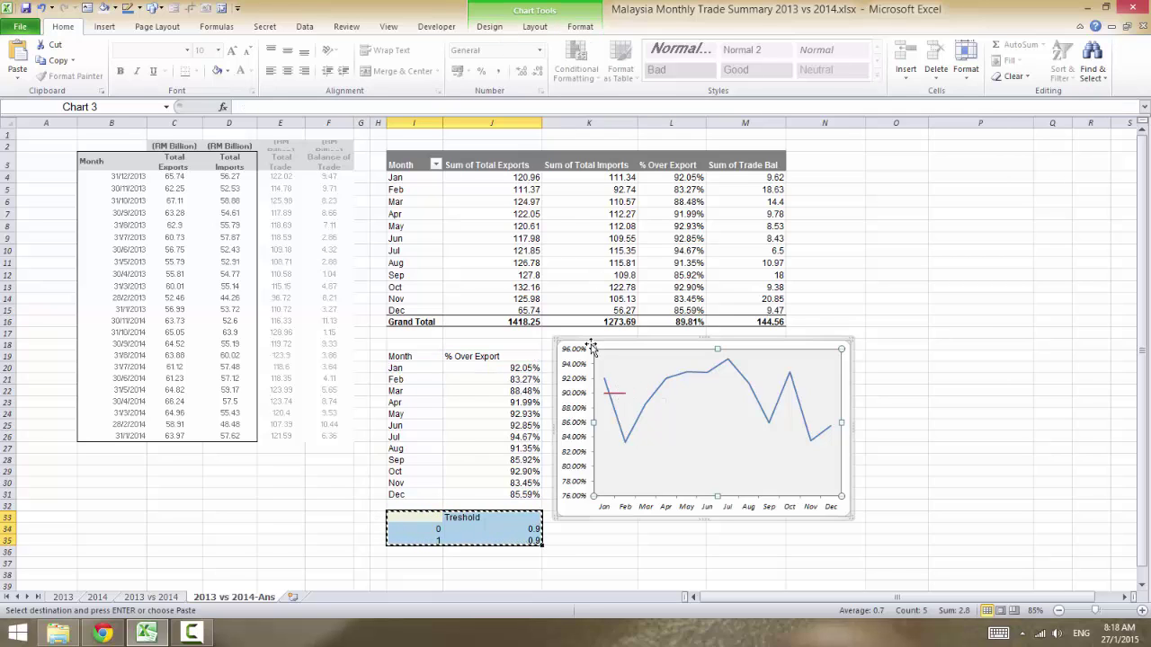
{"action": "left_click", "coordinate": [488, 26]}
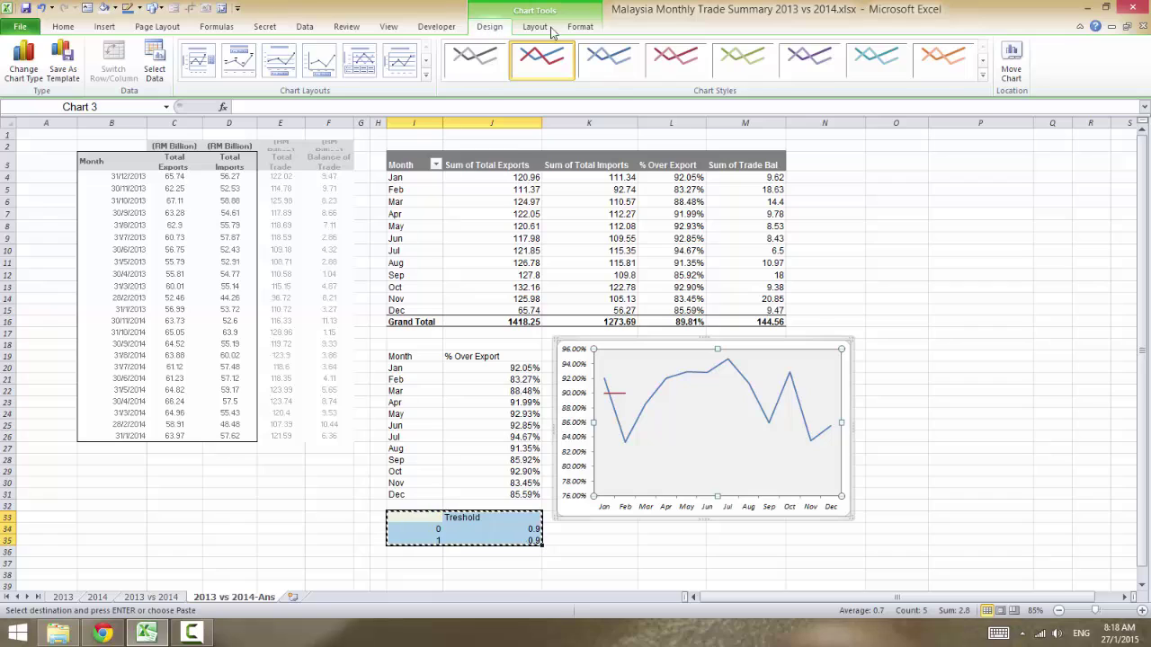
{"action": "left_click", "coordinate": [585, 29]}
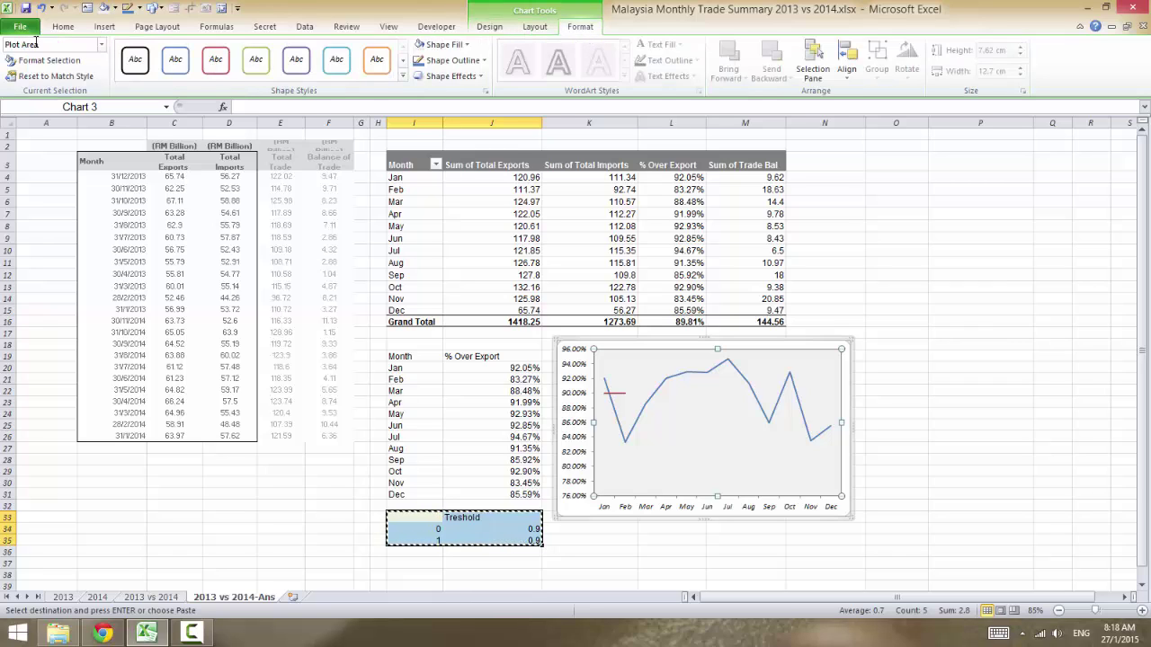
{"action": "left_click", "coordinate": [103, 45]}
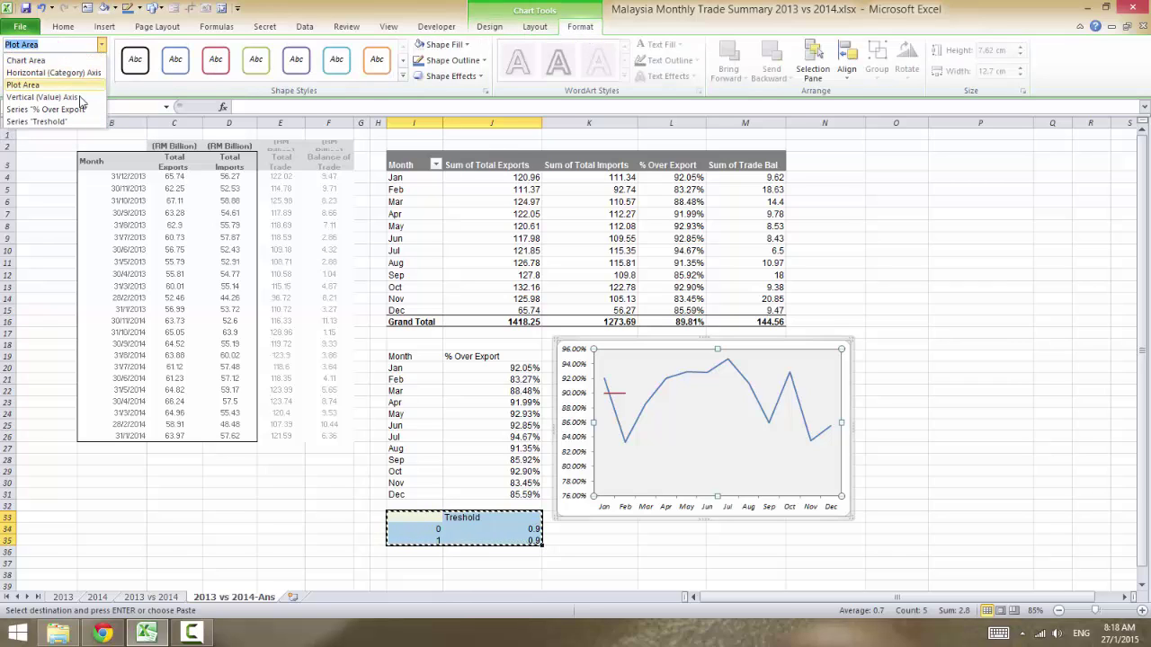
{"action": "left_click", "coordinate": [42, 121]}
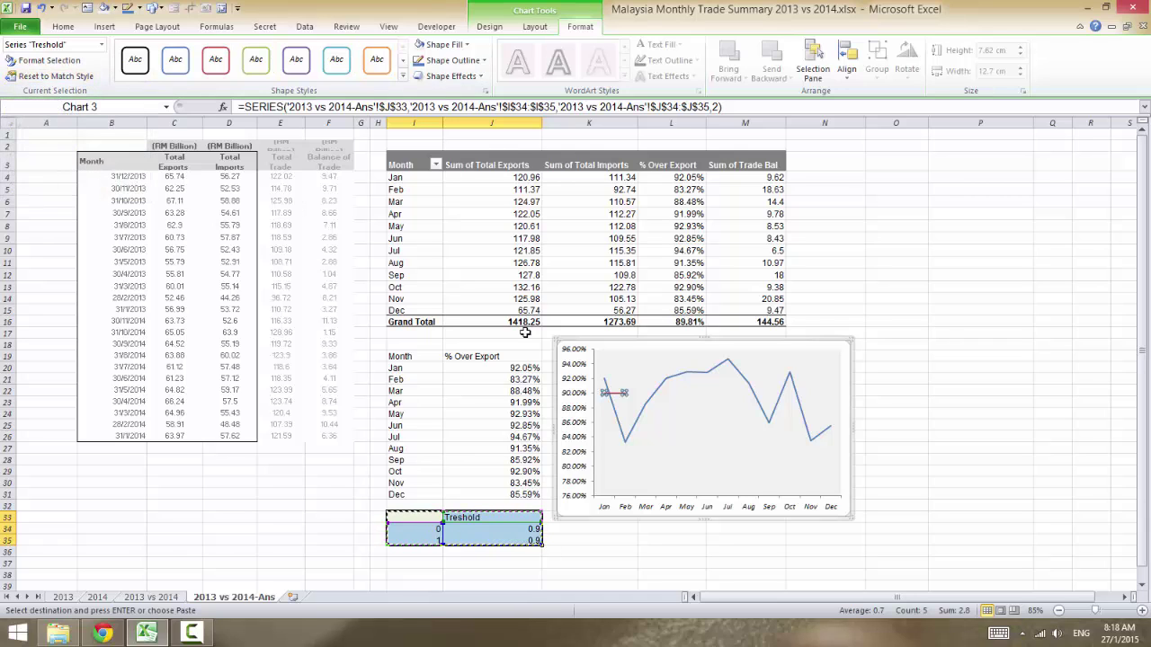
Step: Change the Treshold series chart type to XY Scatter with Smooth Lines
{"action": "right_click", "coordinate": [621, 392]}
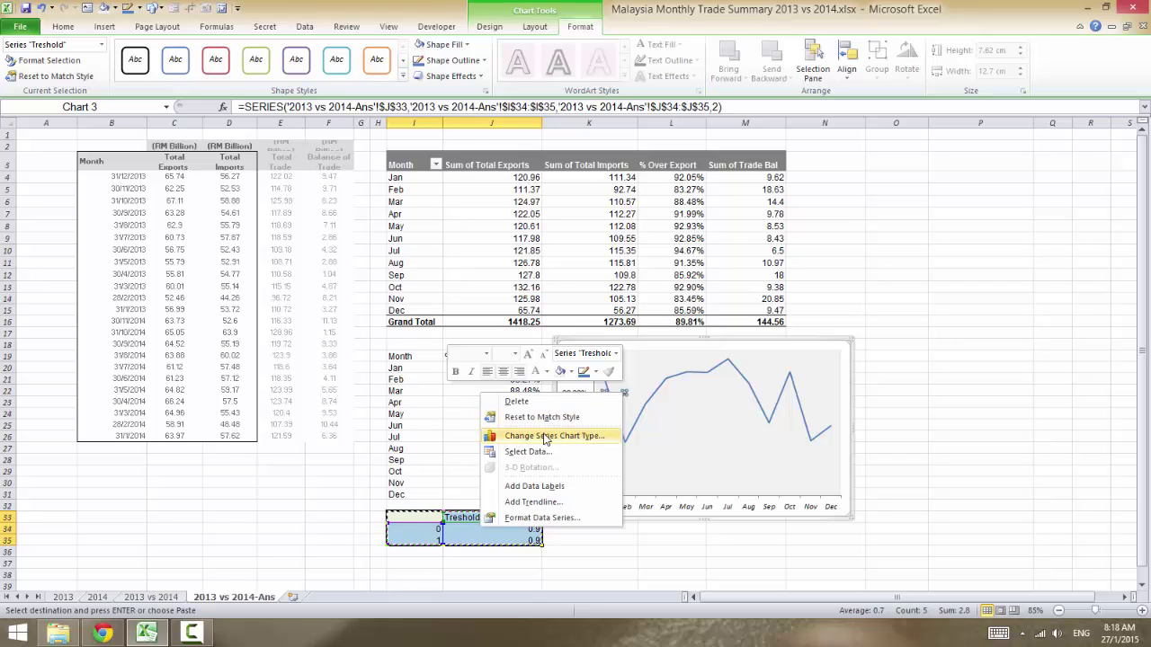
{"action": "left_click", "coordinate": [546, 438]}
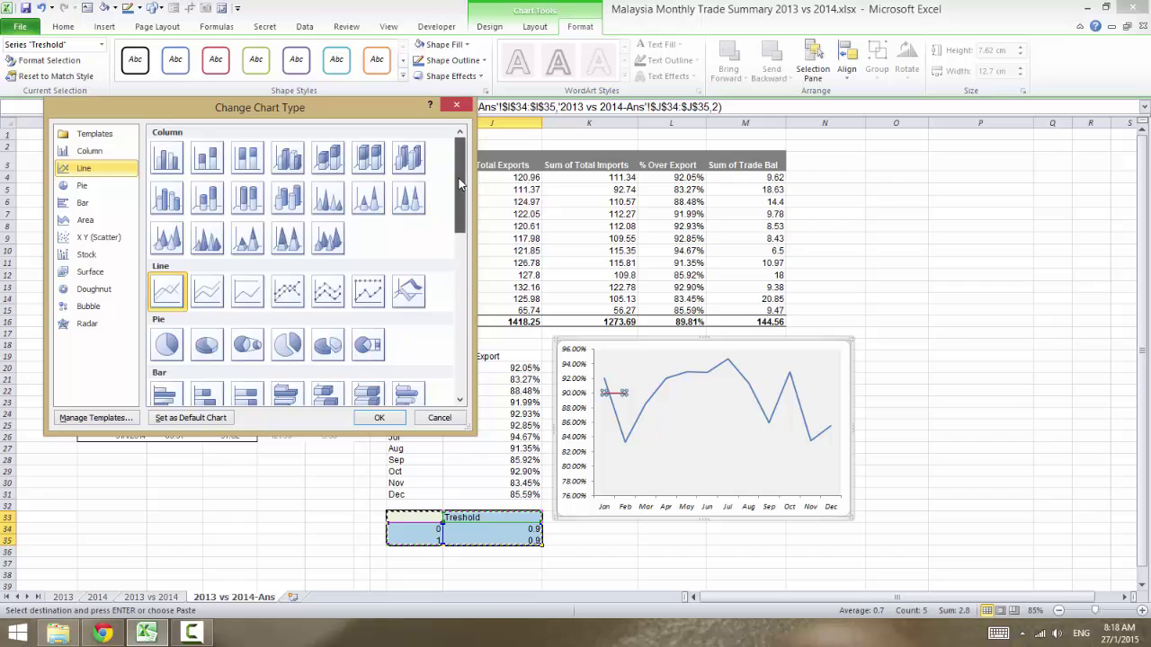
{"action": "left_click_drag", "start_coordinate": [458, 178], "coordinate": [459, 264]}
{"action": "left_click", "coordinate": [167, 343]}
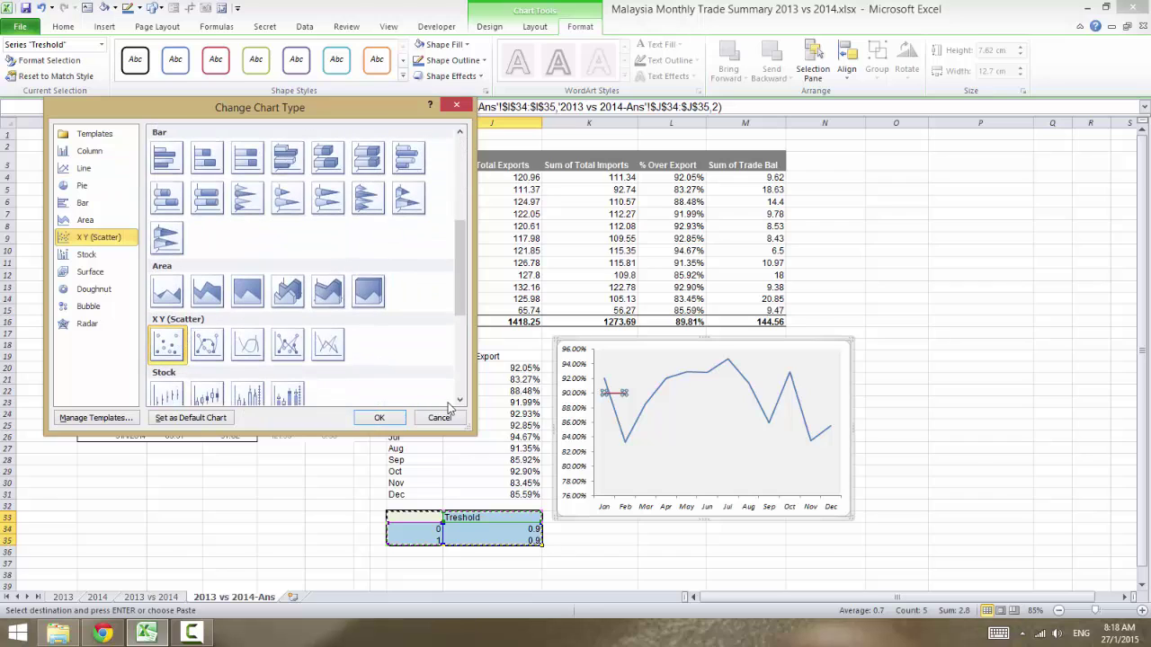
{"action": "left_click", "coordinate": [250, 353]}
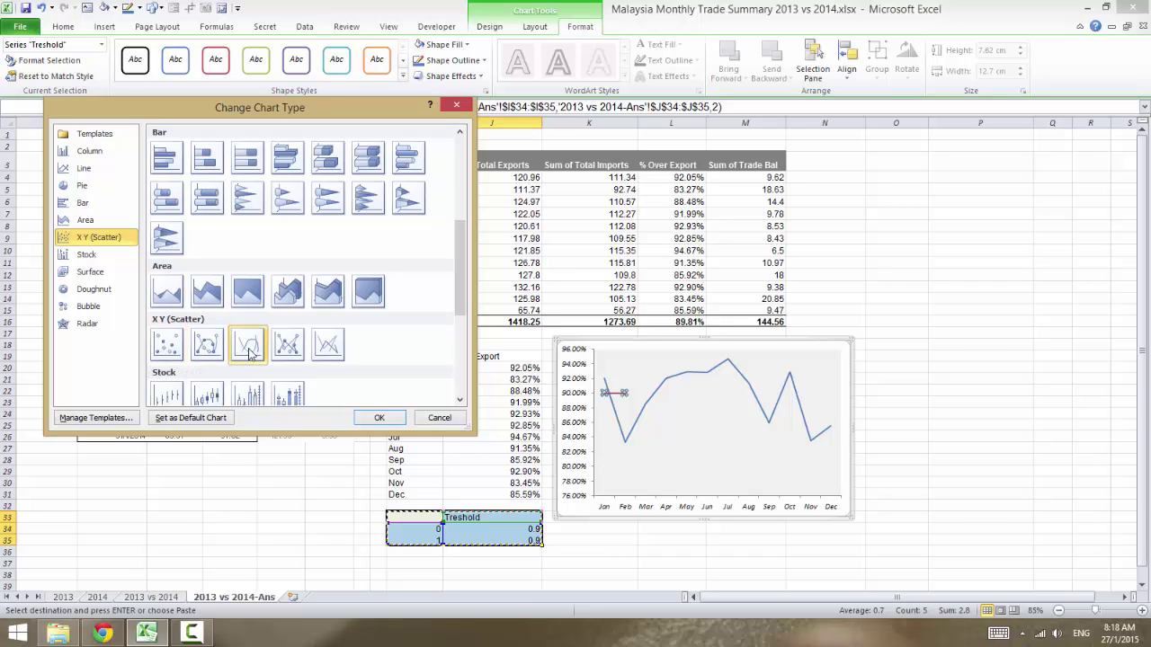
{"action": "left_click", "coordinate": [378, 417]}
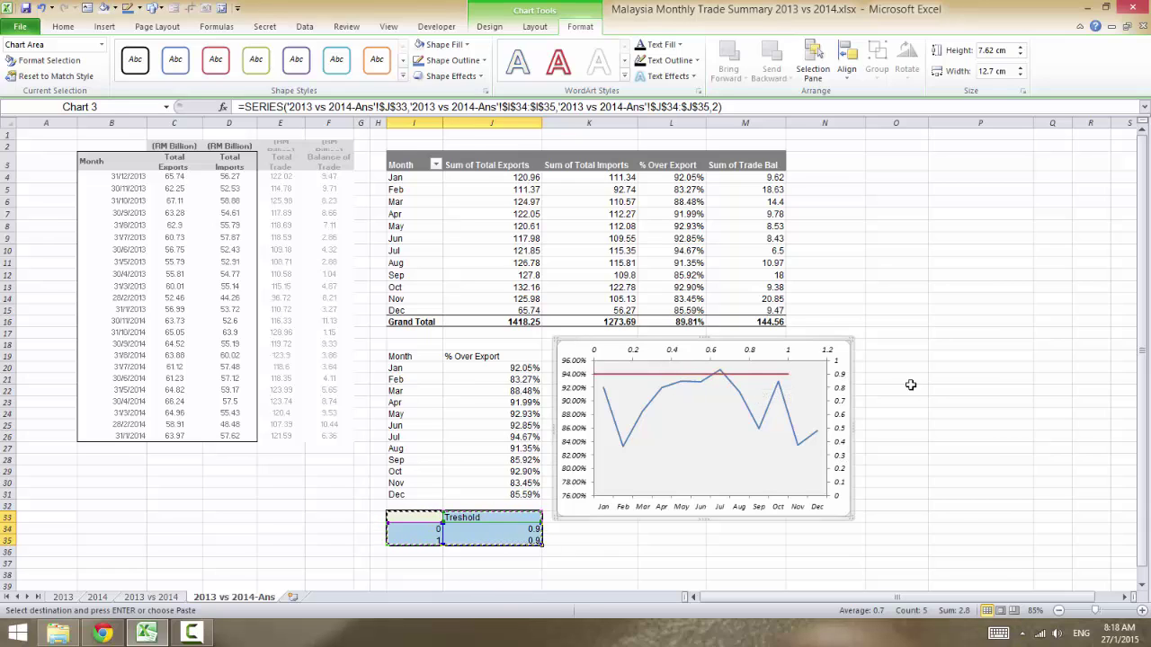
Step: Delete the secondary vertical axis, undoing an accidental chart deletion along the way
{"action": "left_click", "coordinate": [842, 388]}
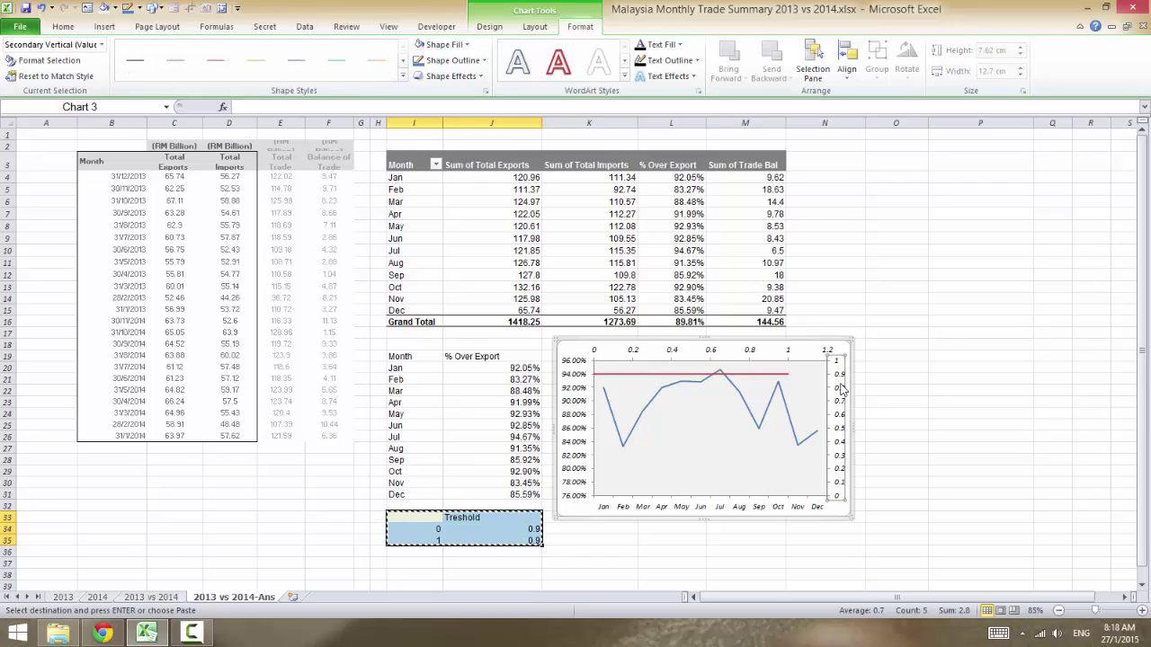
{"action": "key", "text": "Delete"}
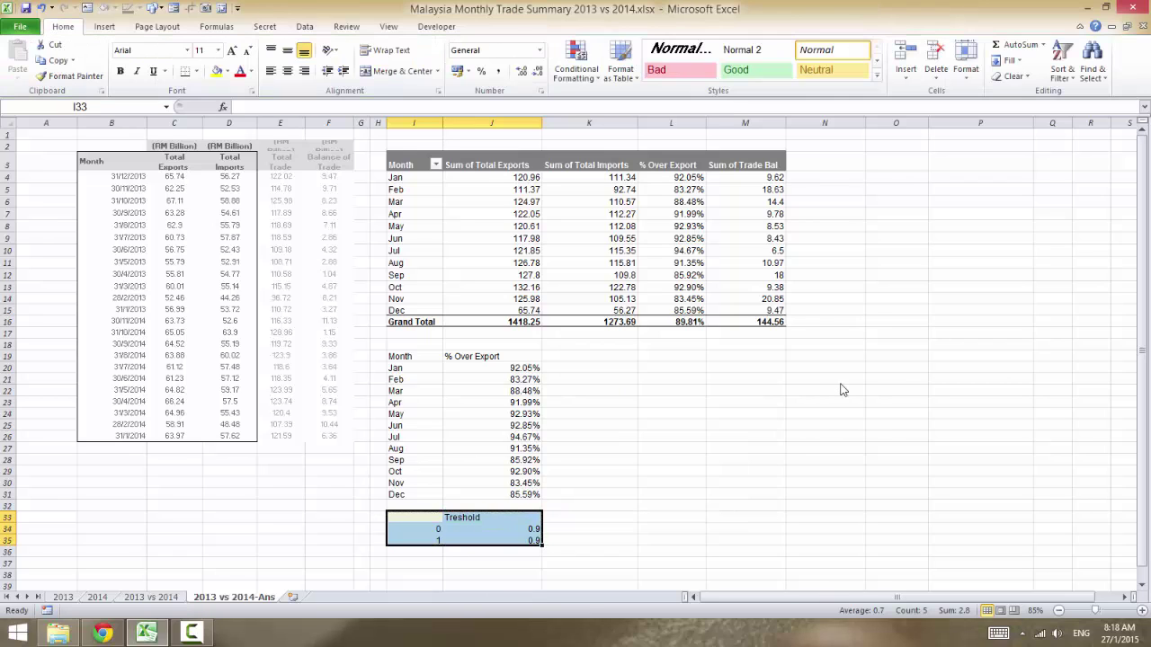
{"action": "key", "text": "ctrl+z"}
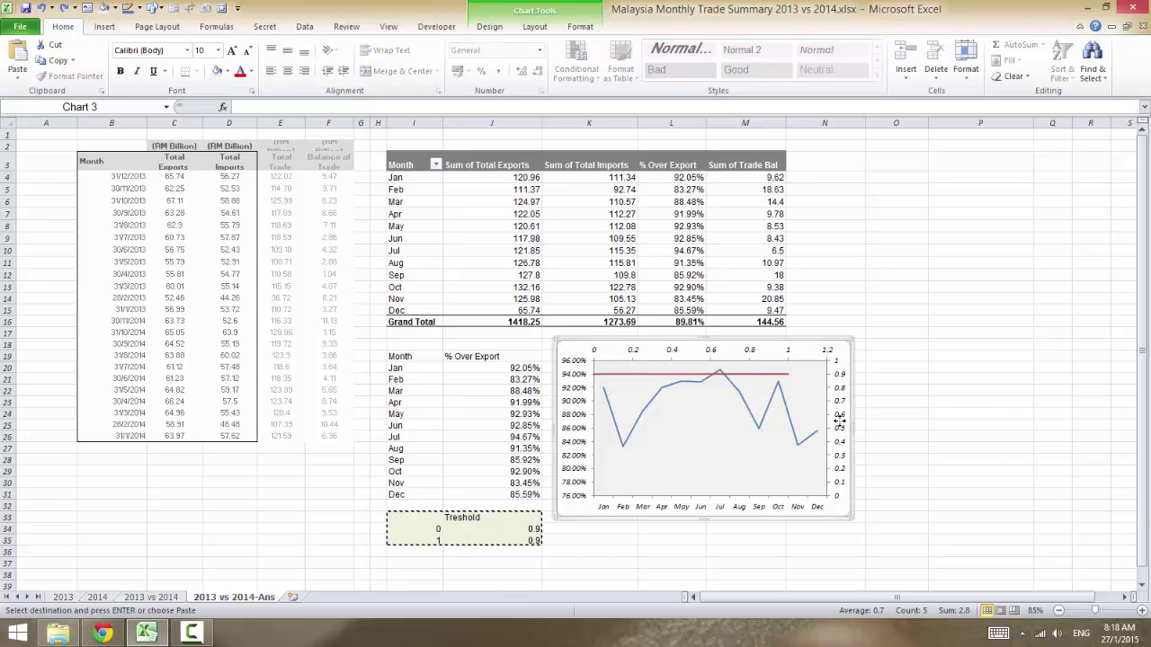
{"action": "left_click", "coordinate": [838, 418]}
{"action": "key", "text": "Delete"}
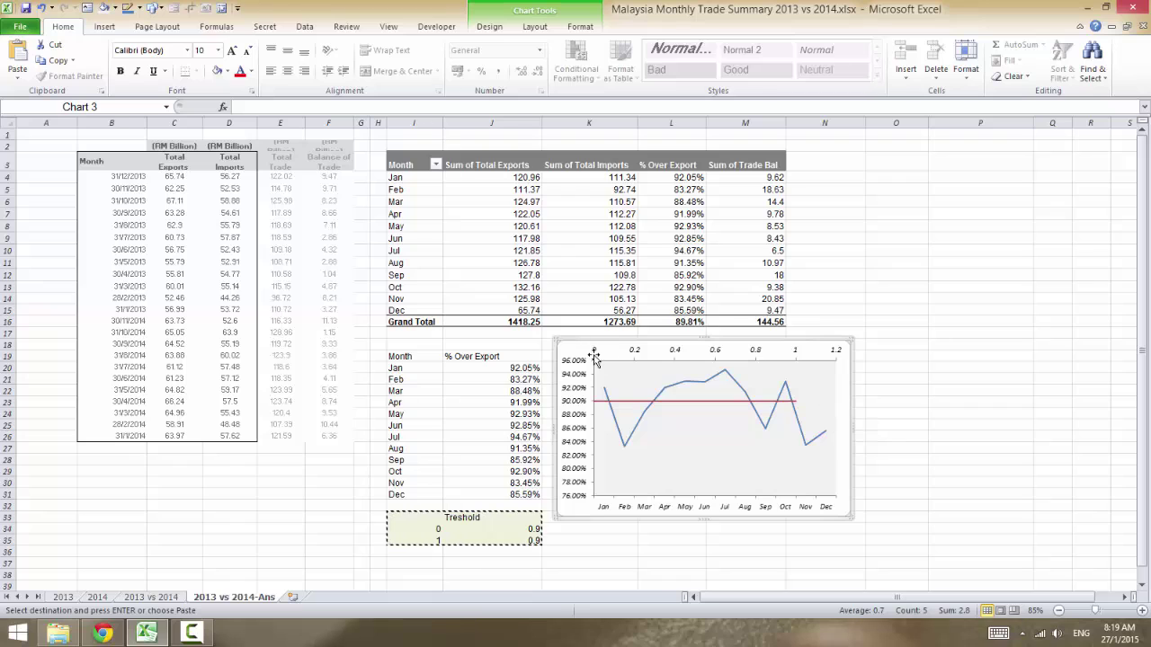
Step: Fix the top horizontal axis bounds at minimum 0 and maximum 1
{"action": "double_click", "coordinate": [676, 351]}
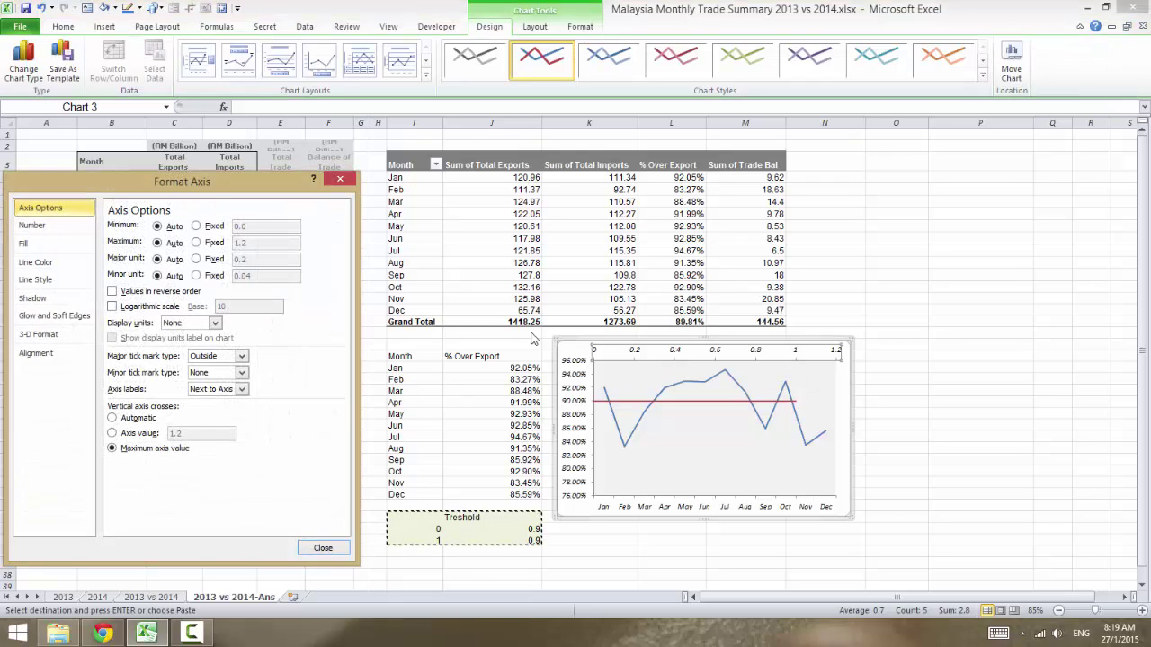
{"action": "left_click", "coordinate": [209, 228]}
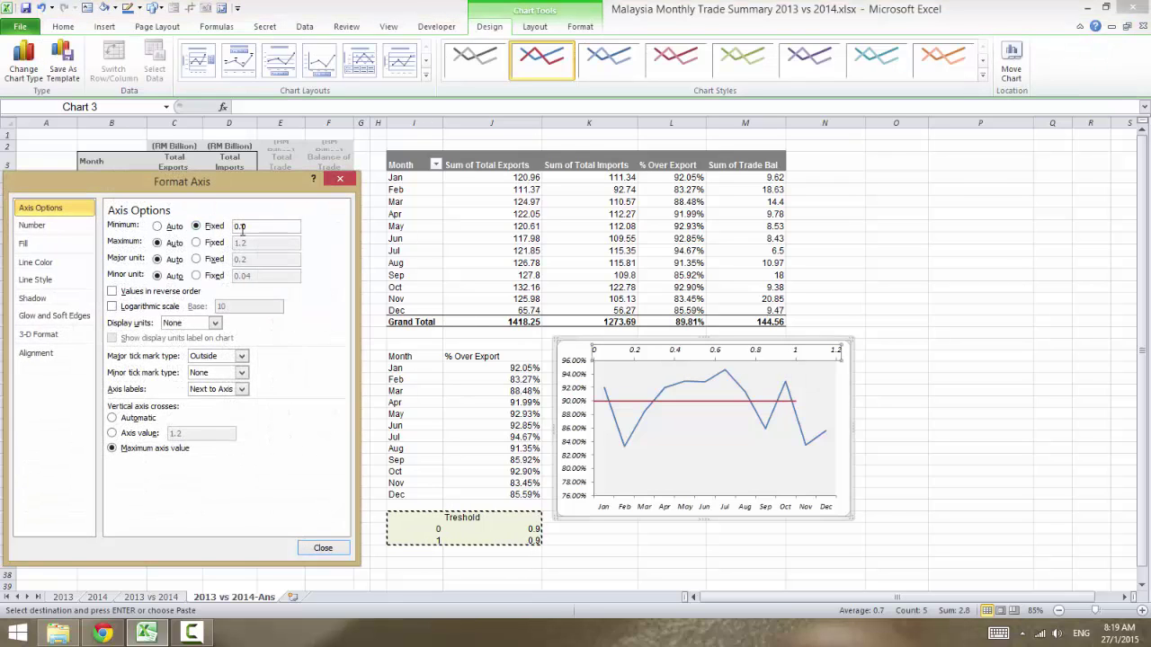
{"action": "type", "text": "0"}
{"action": "left_click", "coordinate": [196, 243]}
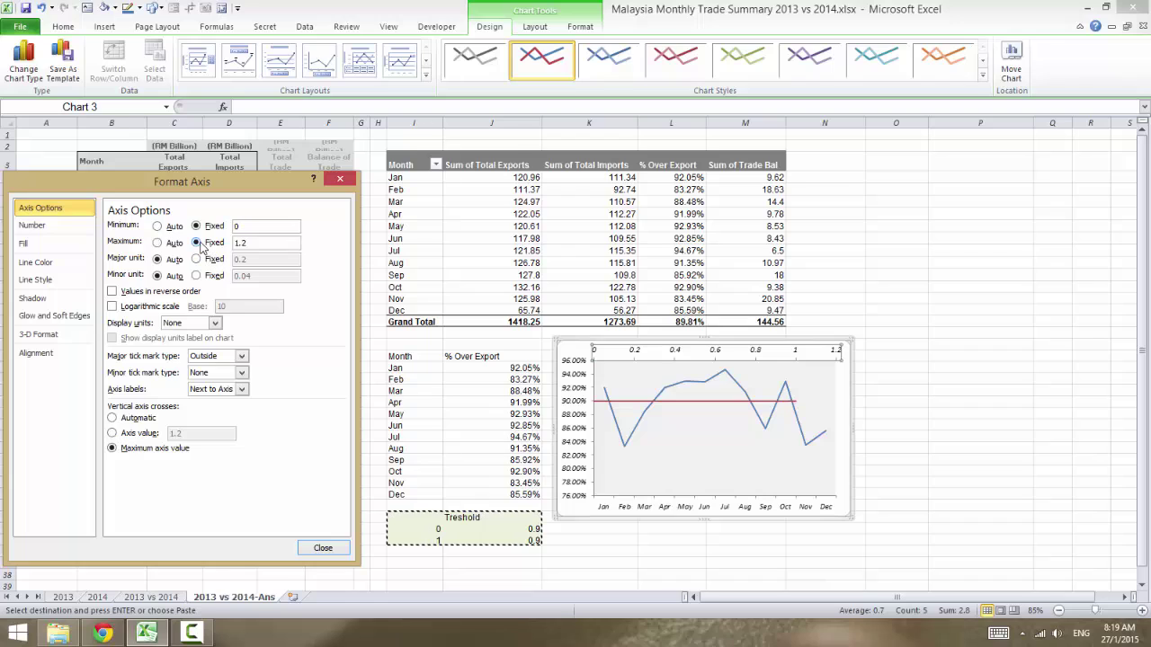
{"action": "left_click", "coordinate": [243, 243]}
{"action": "left_click", "coordinate": [196, 243]}
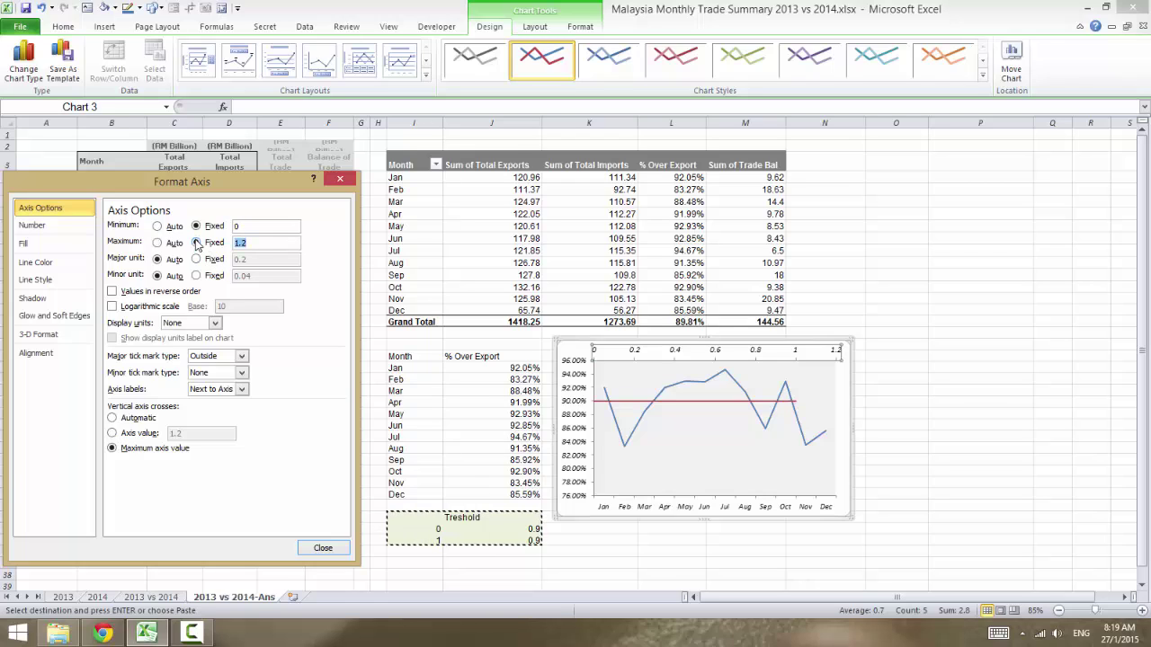
{"action": "type", "text": "1"}
{"action": "left_click", "coordinate": [252, 227]}
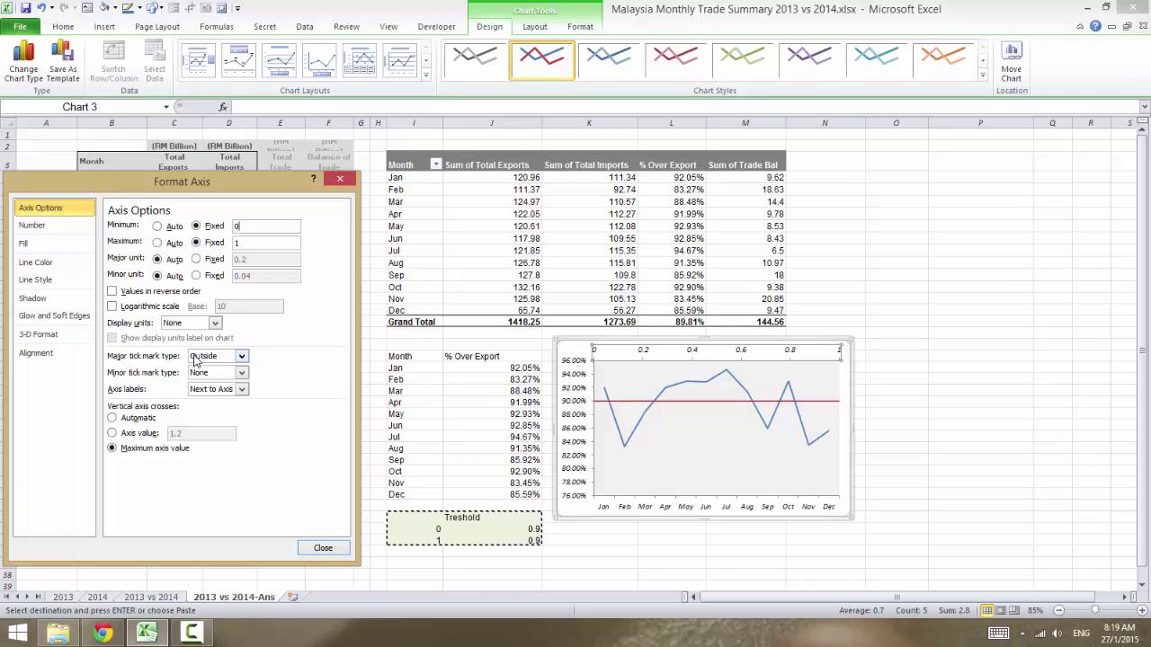
Step: Set the top axis major tick marks and axis labels to None
{"action": "left_click", "coordinate": [201, 357]}
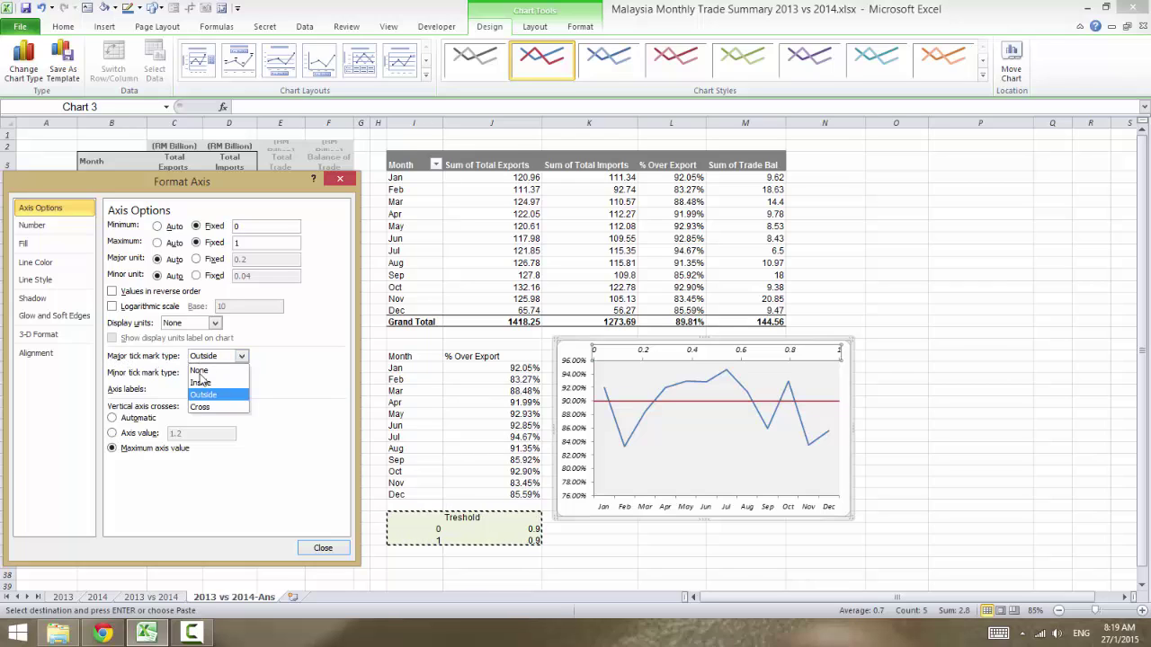
{"action": "left_click", "coordinate": [202, 370]}
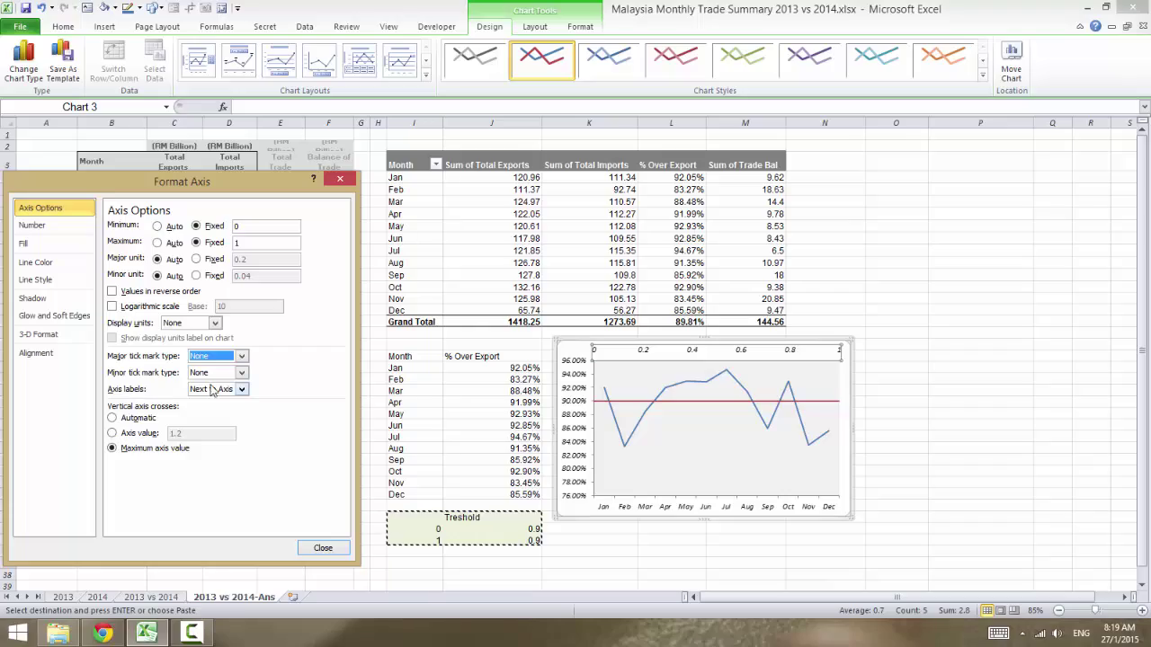
{"action": "left_click", "coordinate": [211, 388]}
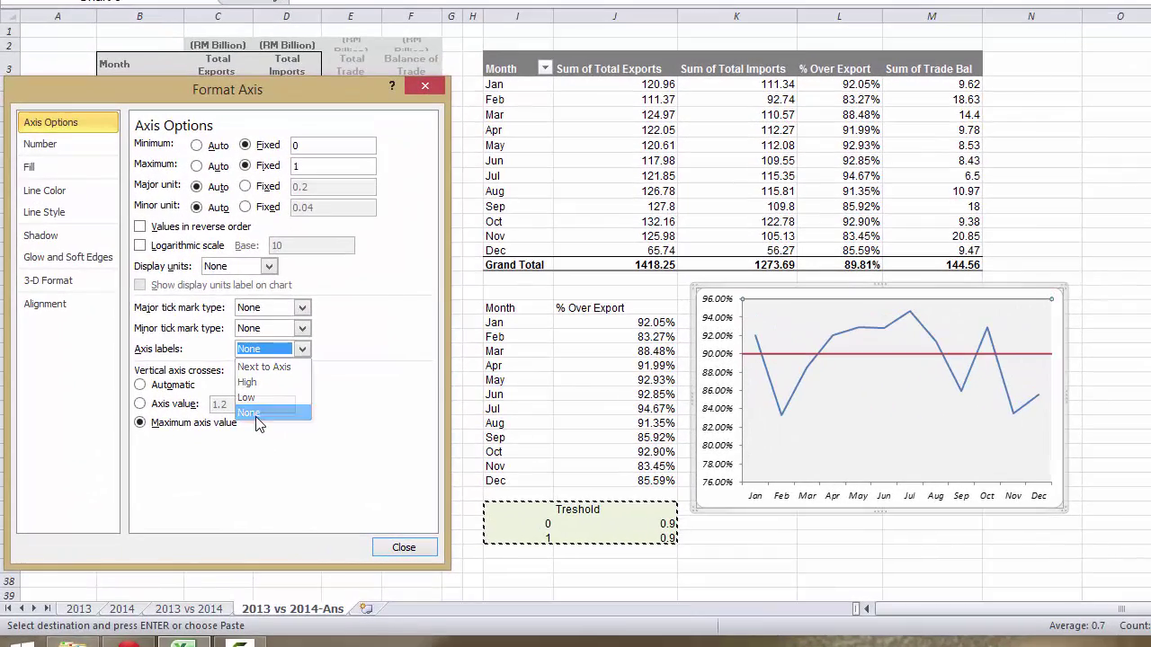
{"action": "left_click", "coordinate": [257, 415]}
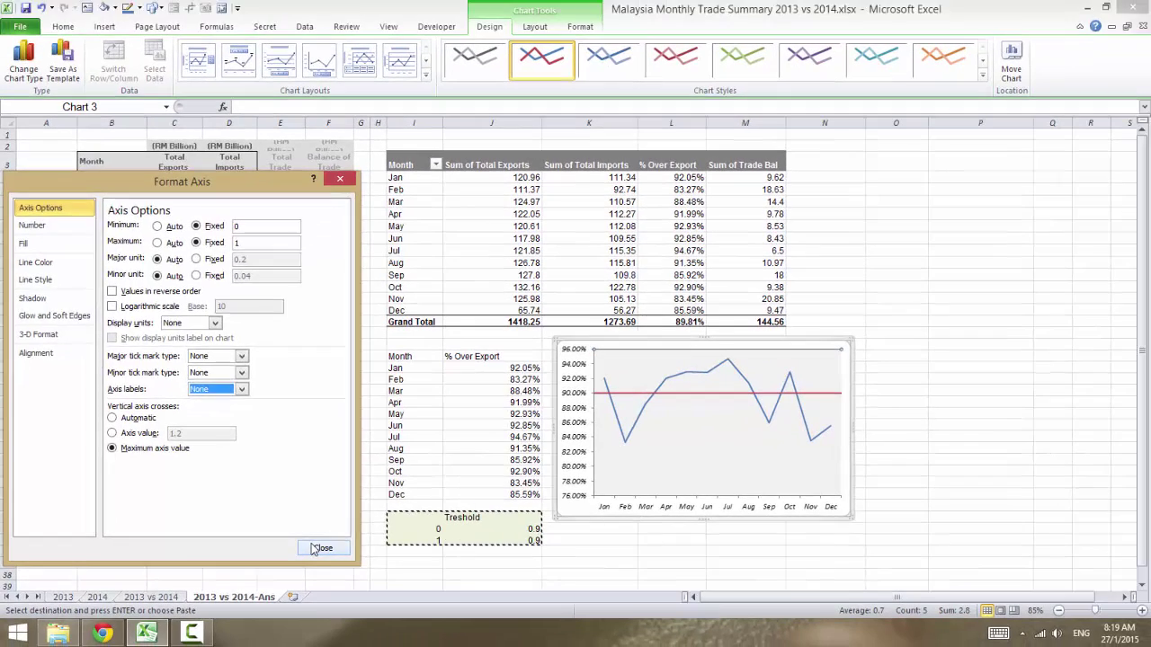
{"action": "left_click", "coordinate": [403, 547]}
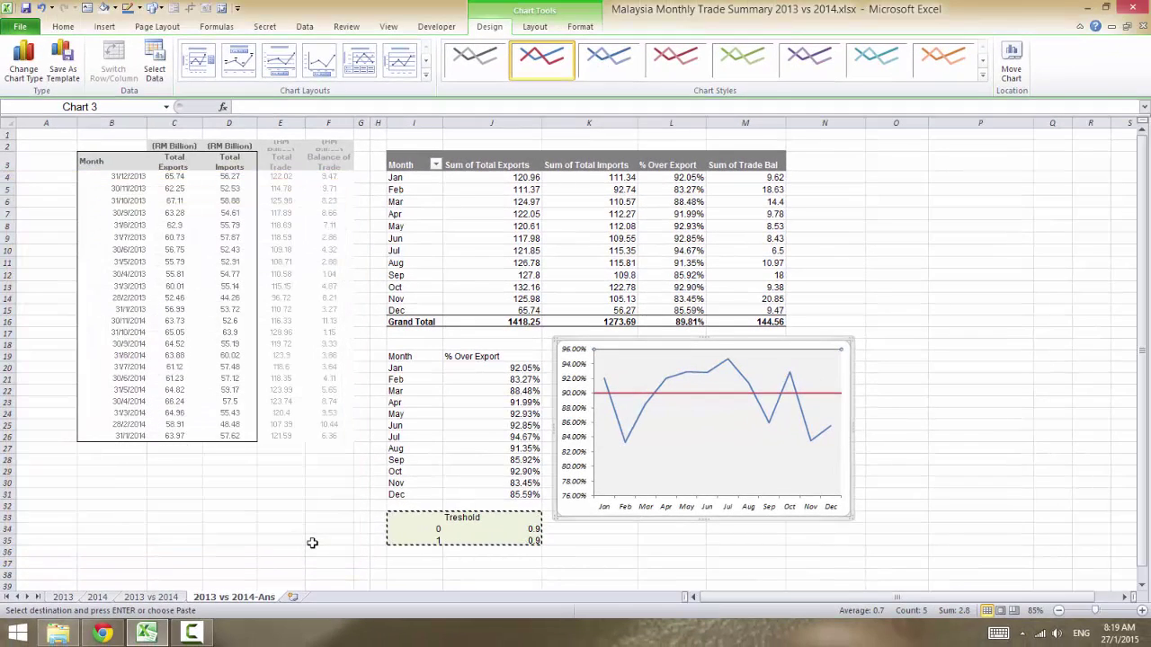